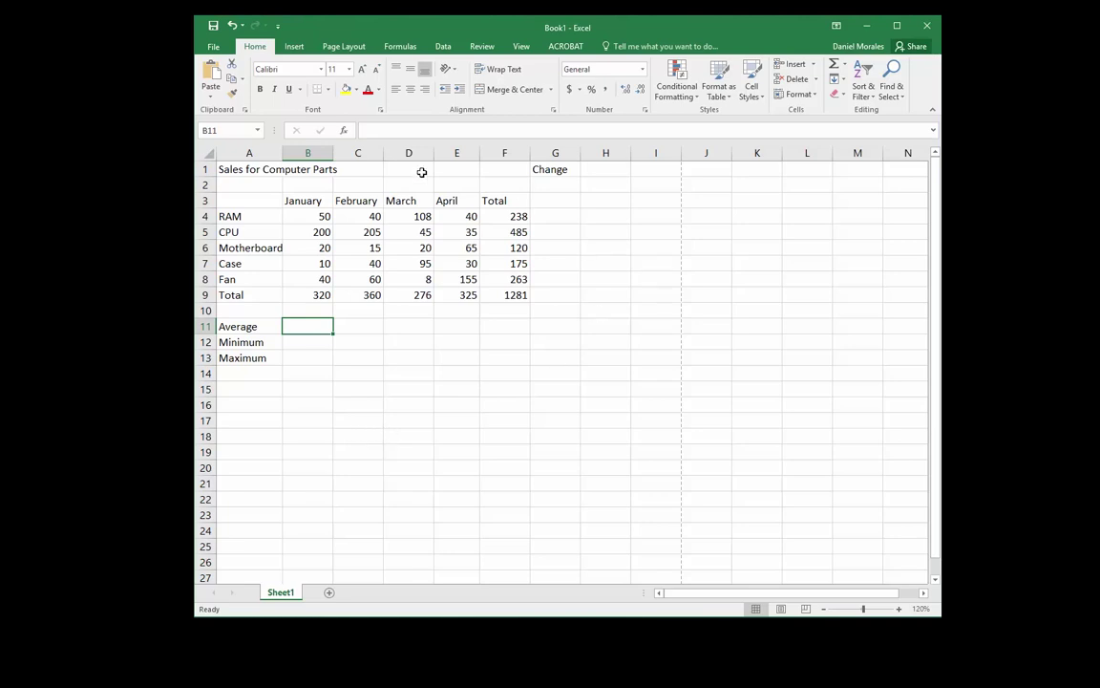
# Review the sheet title and the part names in column A, from RAM down to Fan.
pyautogui.click(229, 167)
pyautogui.click(412, 172)
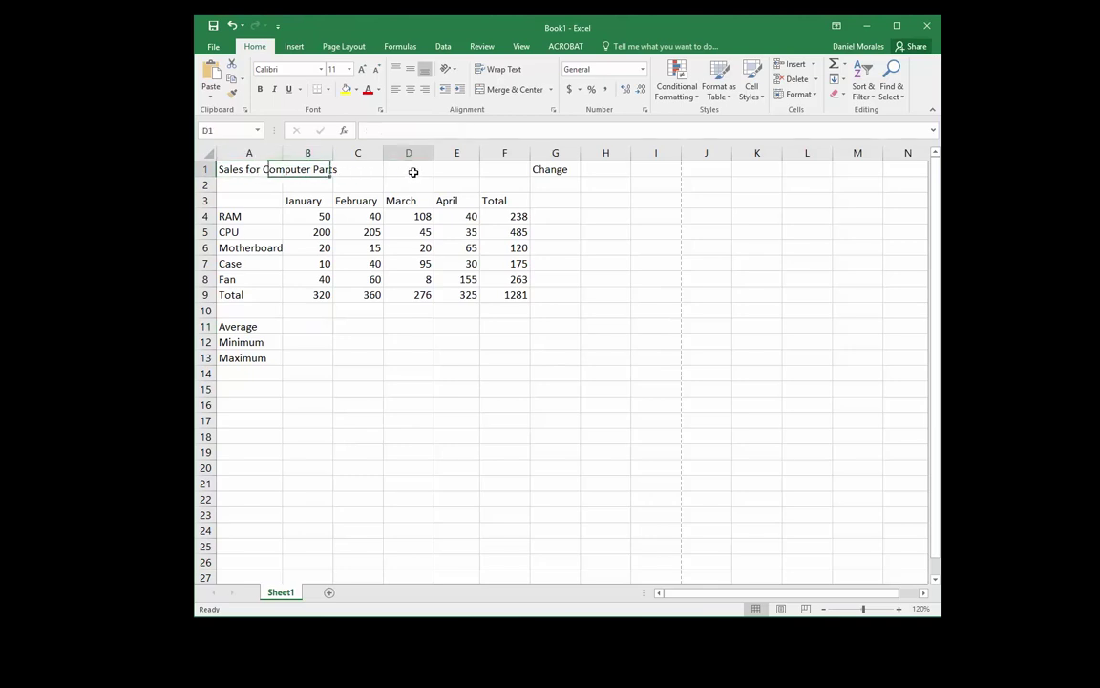
pyautogui.click(262, 213)
pyautogui.click(249, 247)
pyautogui.click(243, 264)
pyautogui.click(238, 278)
pyautogui.click(241, 263)
pyautogui.click(244, 248)
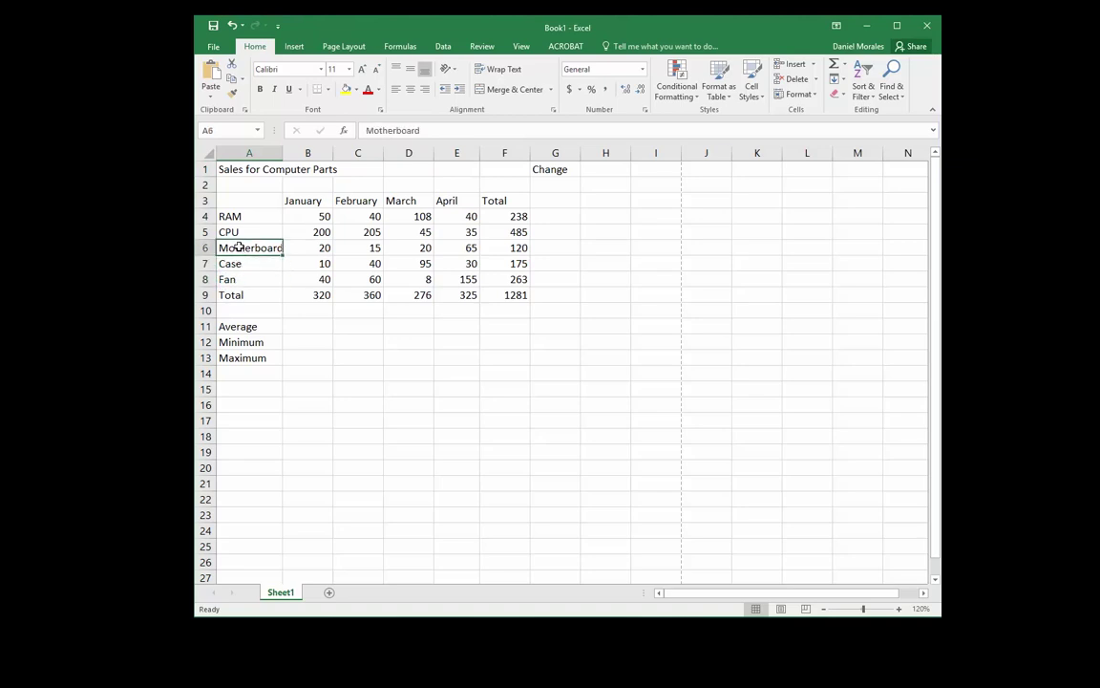
# Review the month headings in row 3 and the Total formulas in B9:E9.
pyautogui.click(302, 201)
pyautogui.click(346, 202)
pyautogui.click(403, 201)
pyautogui.click(447, 200)
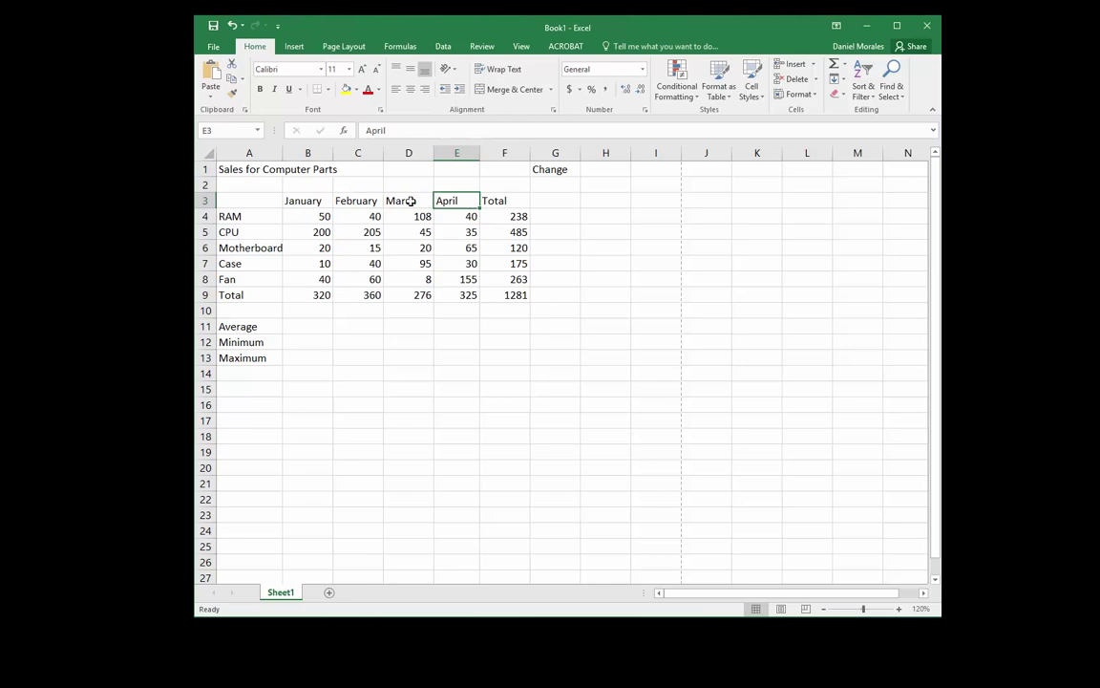
pyautogui.click(253, 201)
pyautogui.click(247, 295)
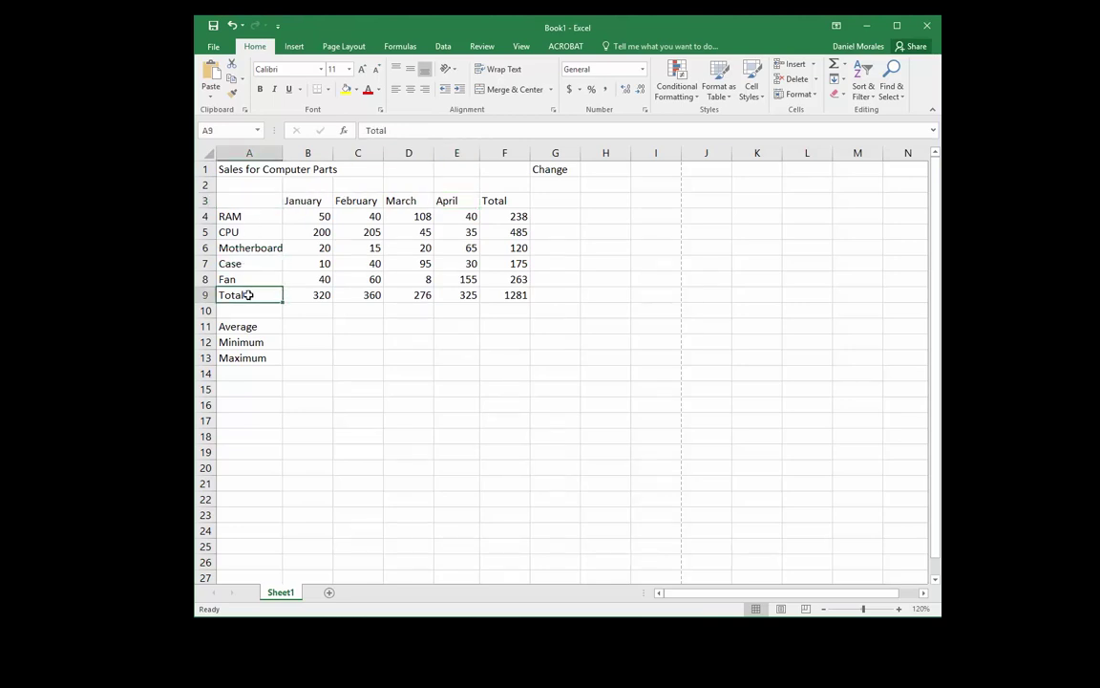
pyautogui.click(315, 295)
pyautogui.click(368, 295)
pyautogui.click(417, 293)
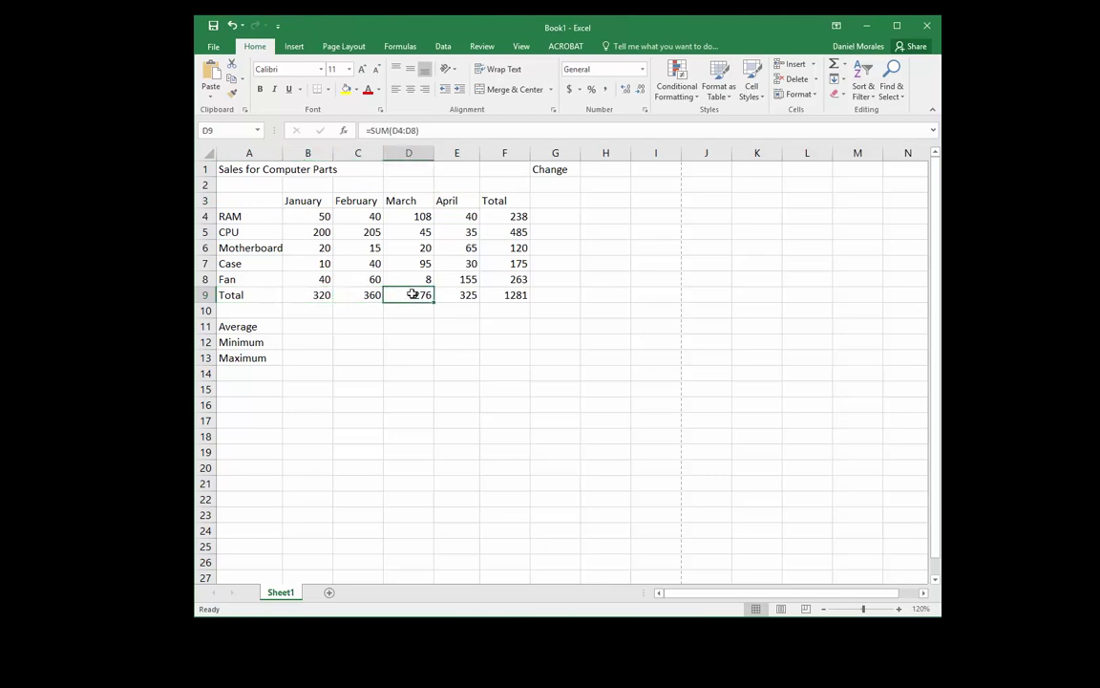
pyautogui.click(464, 295)
# Check the row totals in column F and pick B11 for January's average.
pyautogui.click(511, 218)
pyautogui.click(511, 277)
pyautogui.click(503, 216)
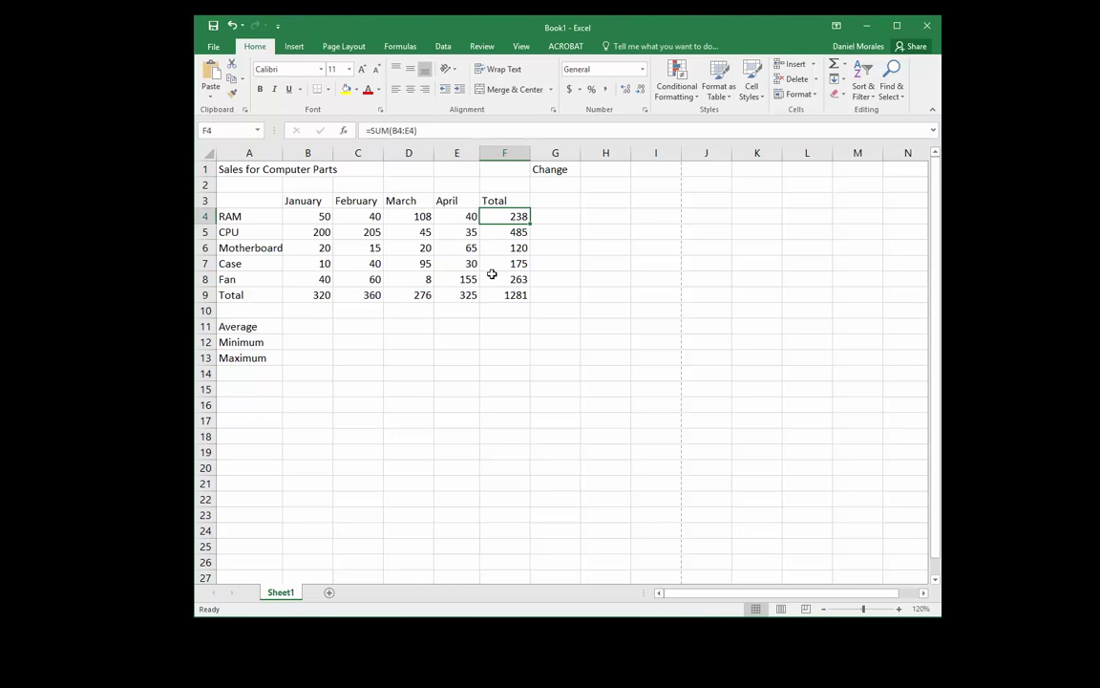
pyautogui.click(302, 325)
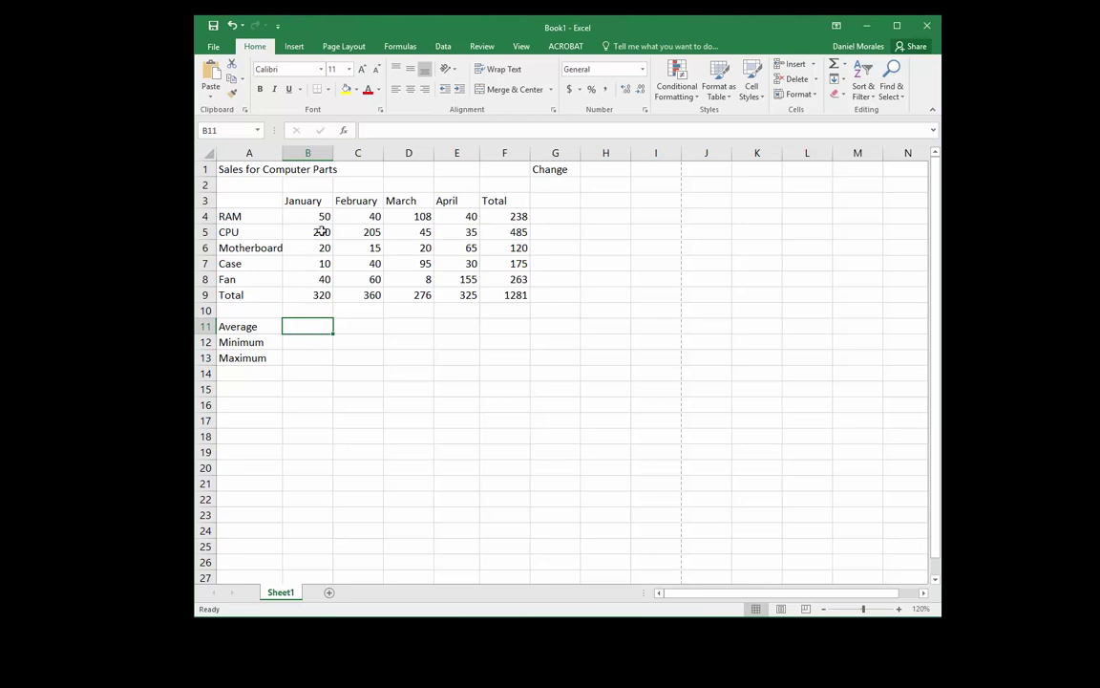
pyautogui.moveTo(322, 216); pyautogui.dragTo(323, 280)
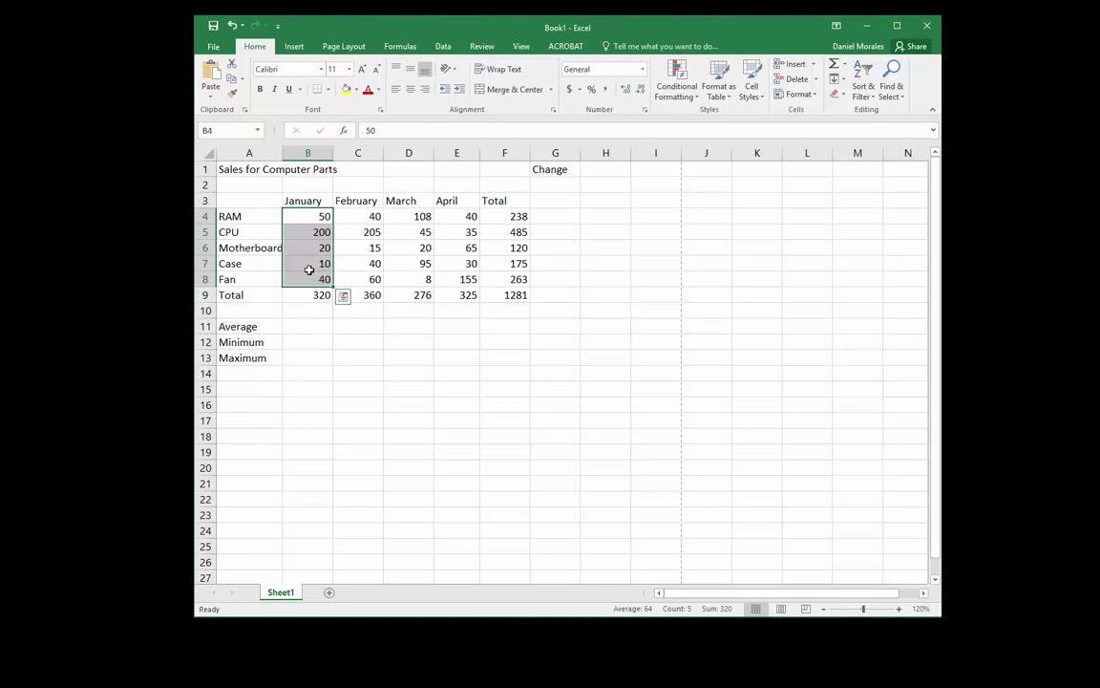
pyautogui.click(312, 326)
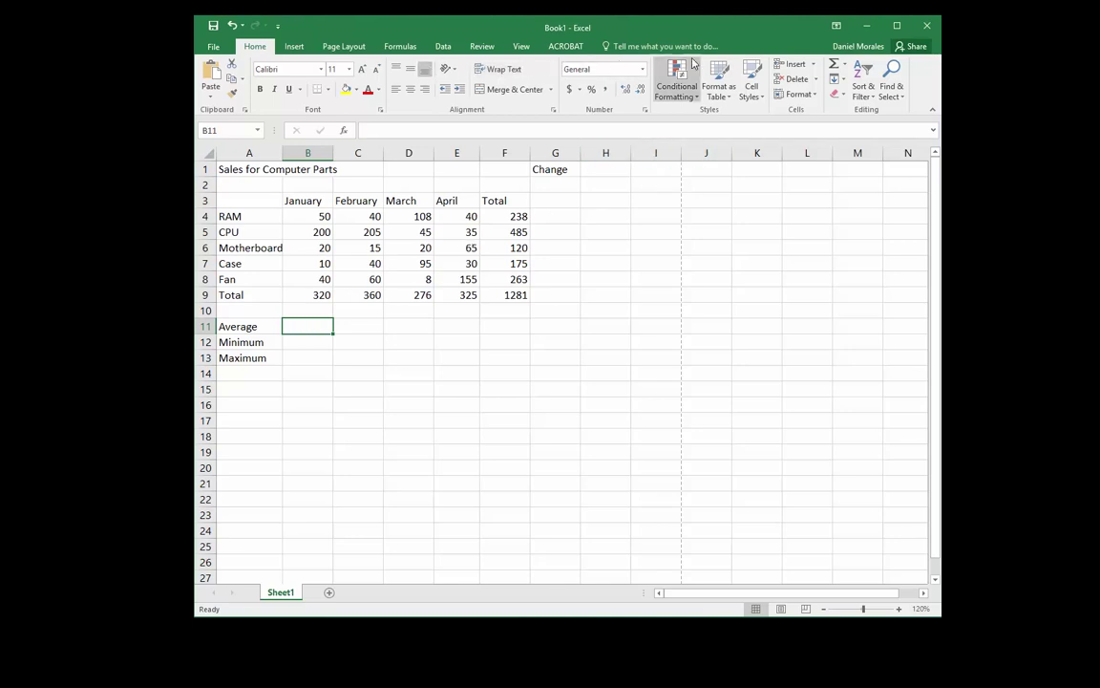
# Enter =AVERAGE(B4:B8) in B11, giving 64, and reselect B4:B8 to compare.
pyautogui.click(846, 65)
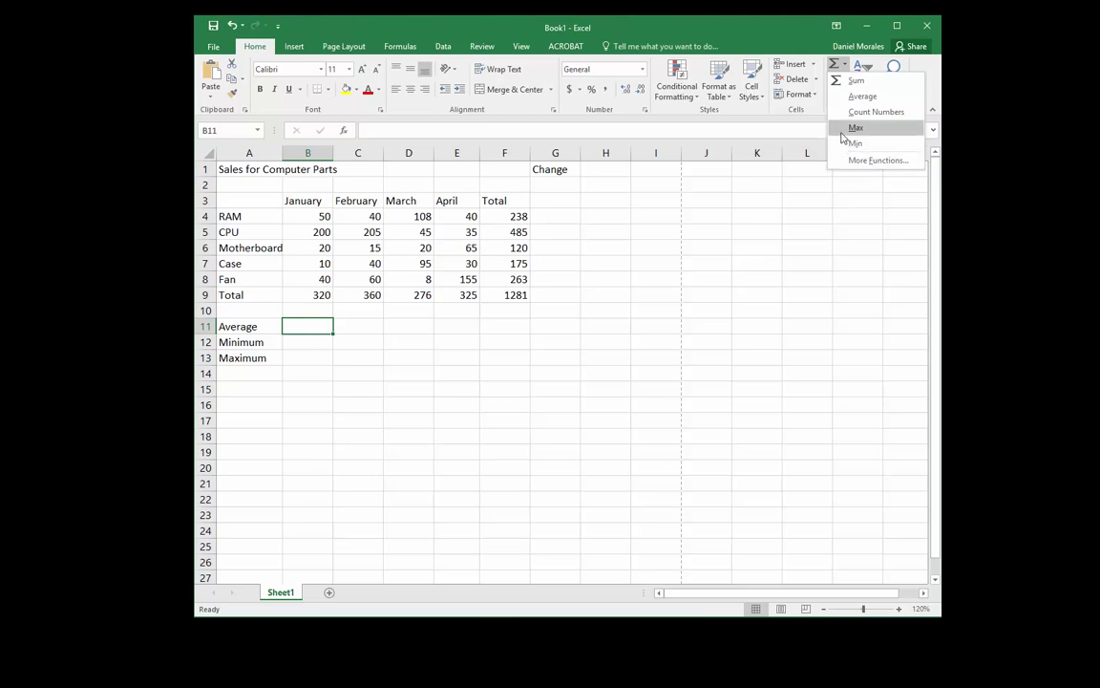
pyautogui.click(882, 99)
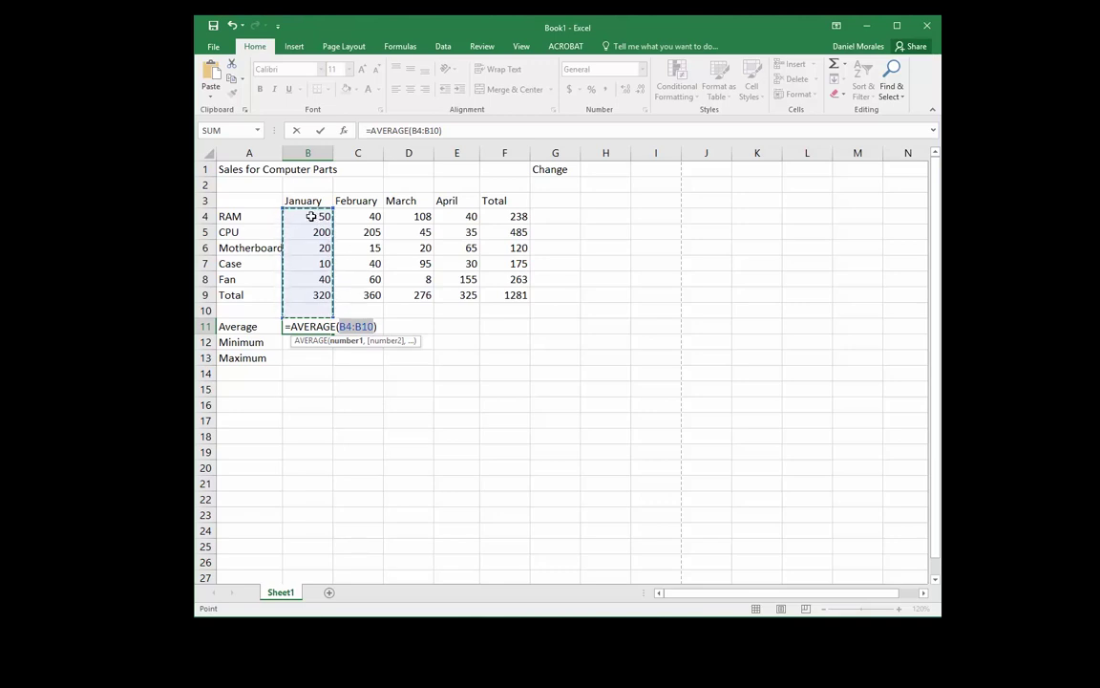
pyautogui.moveTo(312, 217); pyautogui.dragTo(311, 278)
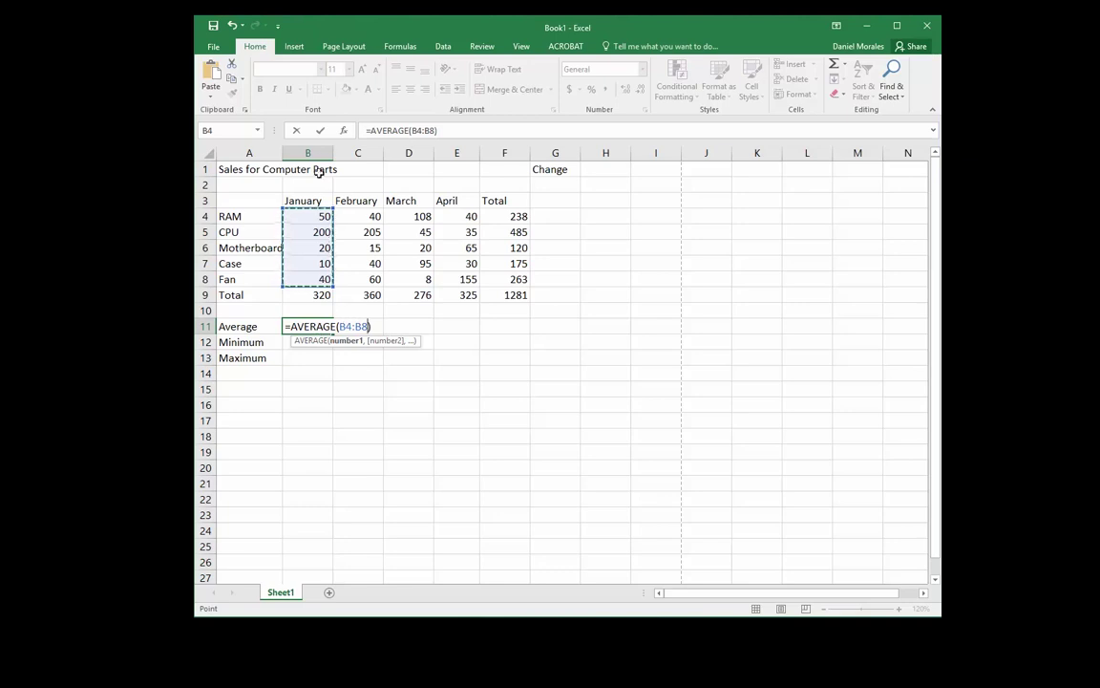
pyautogui.click(320, 130)
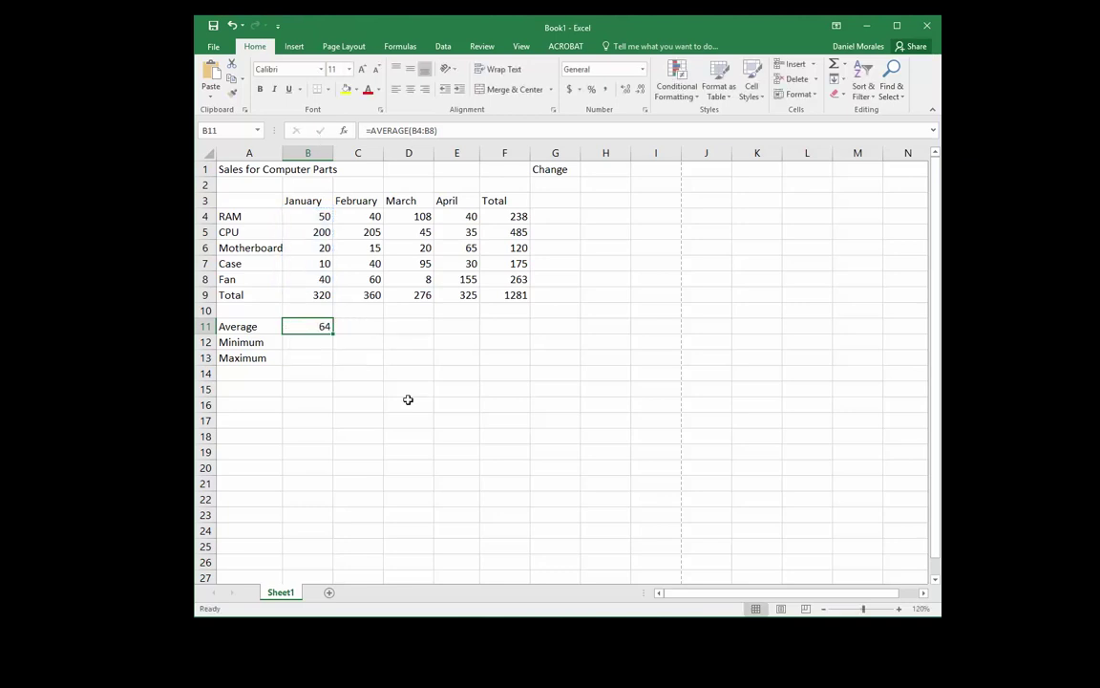
pyautogui.click(319, 217)
pyautogui.moveTo(320, 217); pyautogui.dragTo(320, 277)
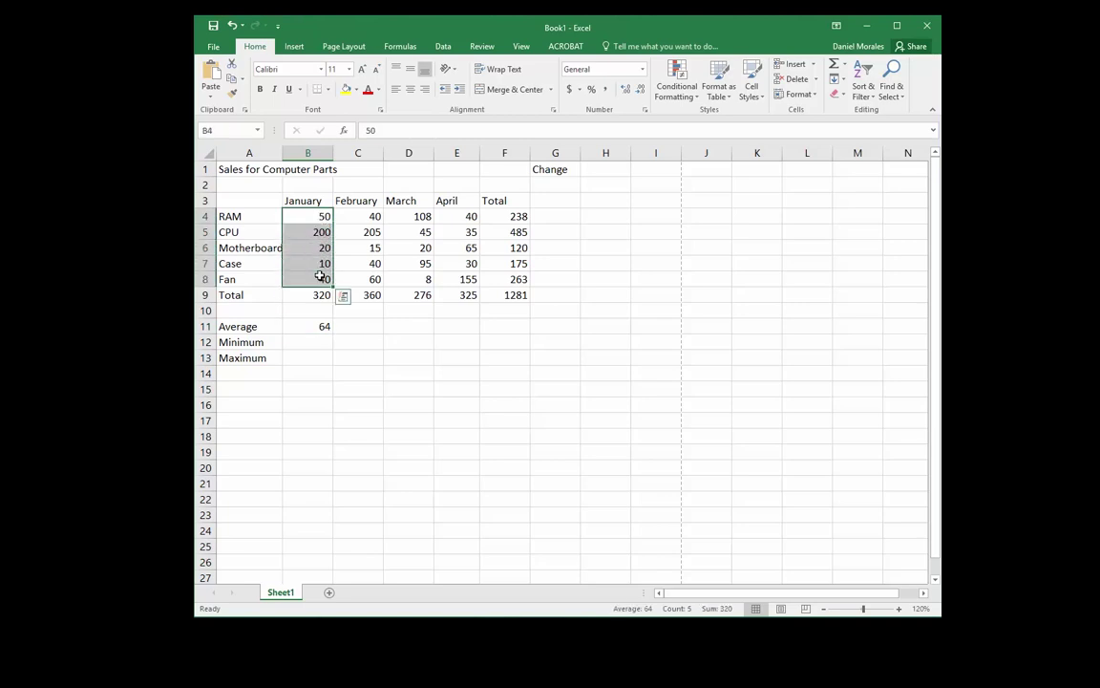
# Enter =MIN(B4:B8) in B12 to show January's lowest sale, 10.
pyautogui.click(308, 341)
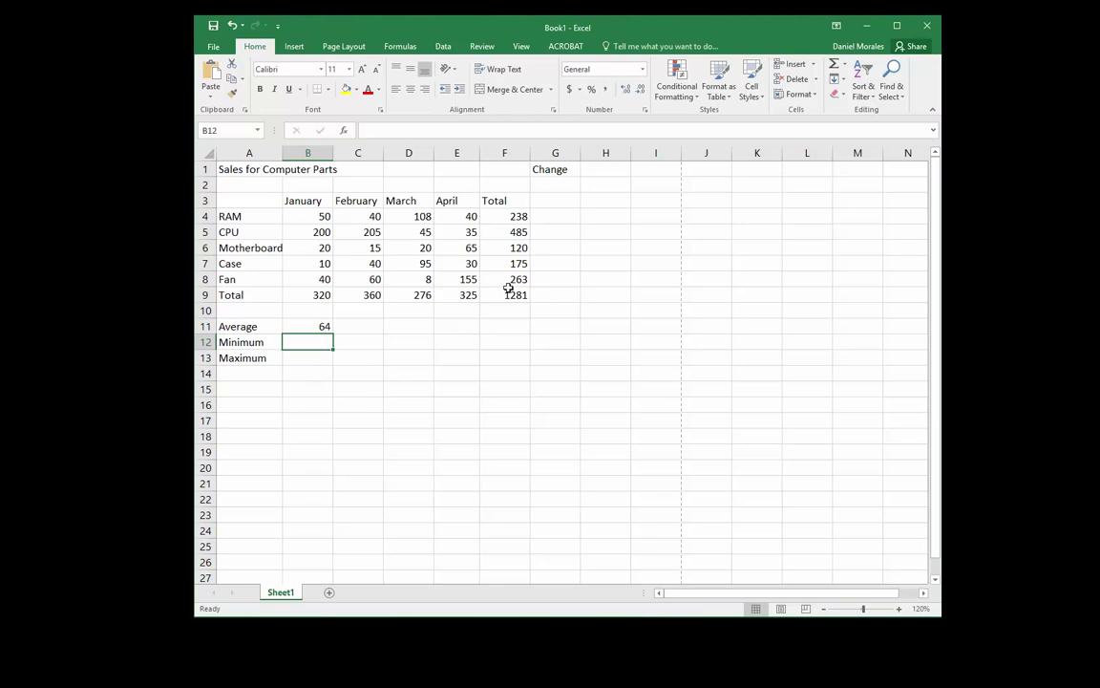
pyautogui.click(844, 65)
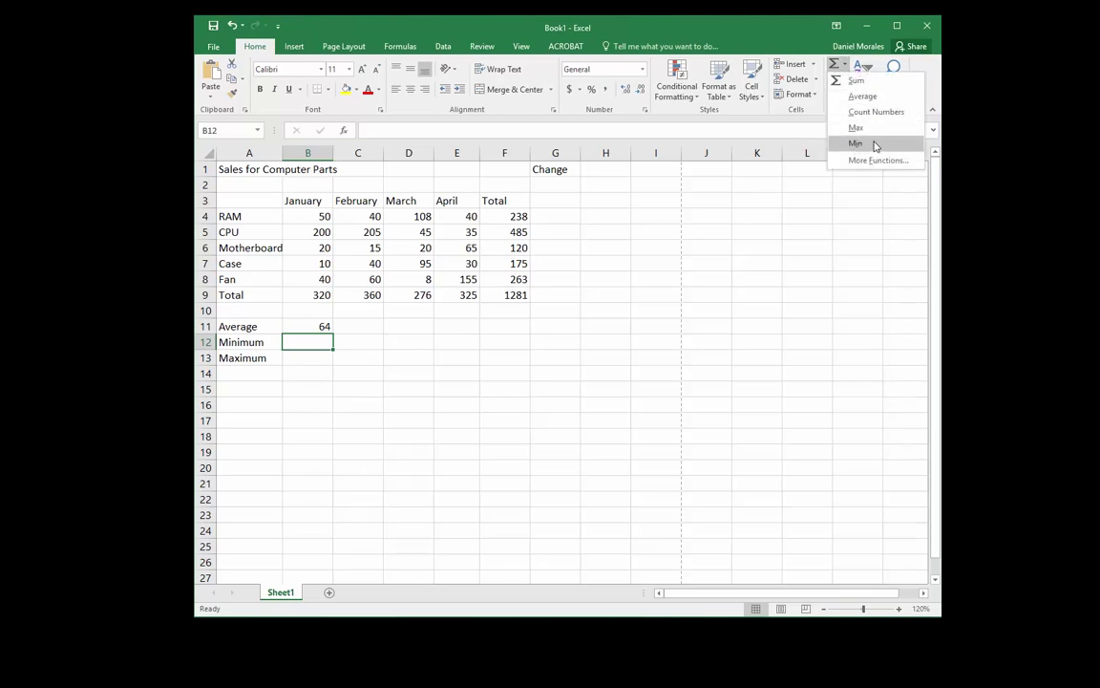
pyautogui.click(874, 144)
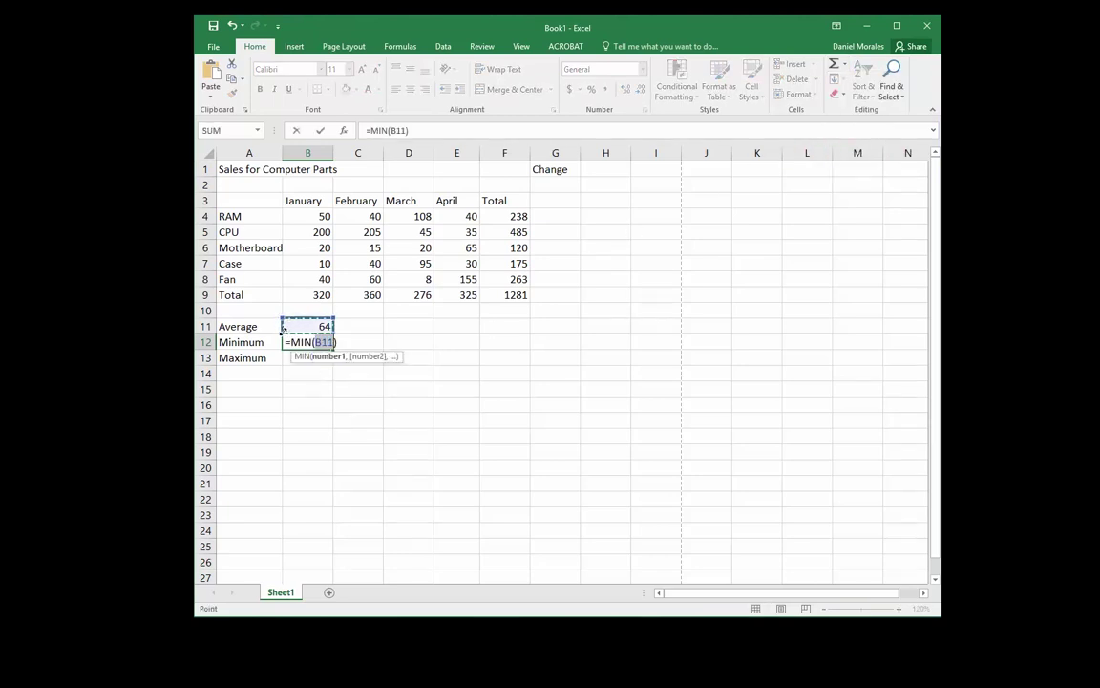
pyautogui.moveTo(325, 218); pyautogui.dragTo(325, 280)
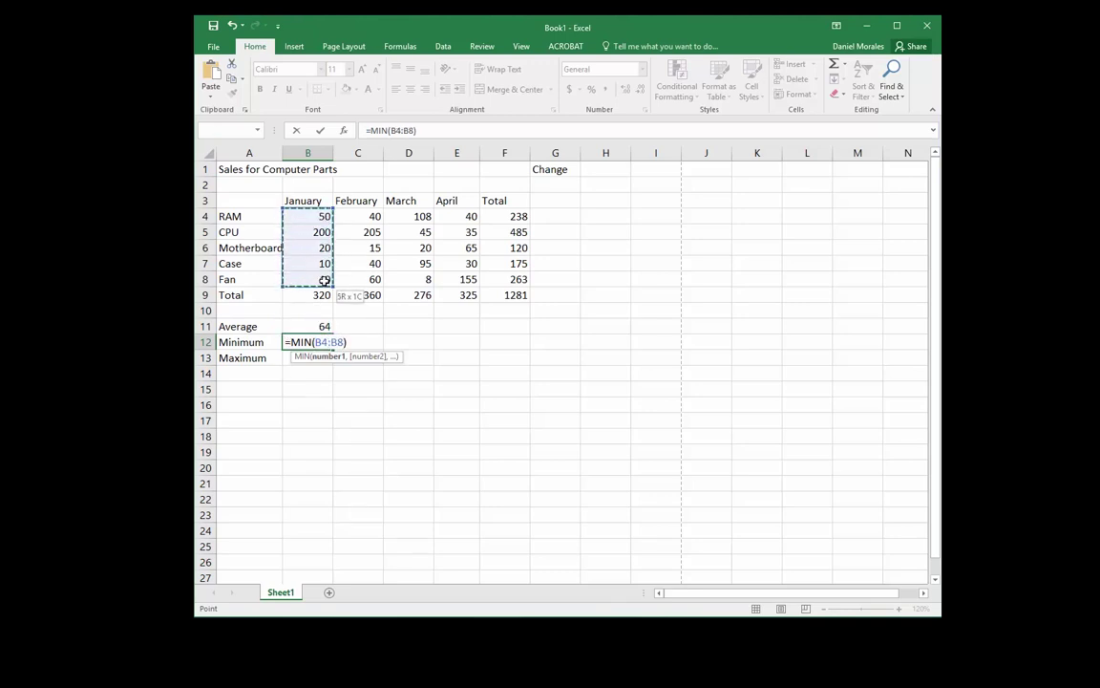
pyautogui.click(320, 130)
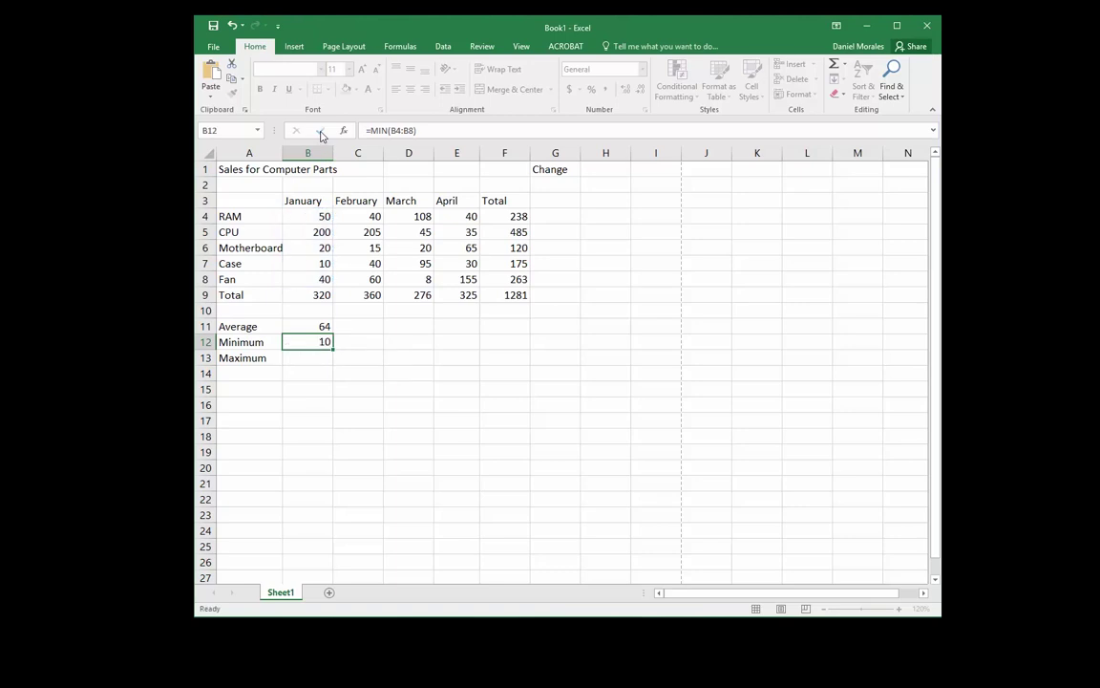
pyautogui.click(313, 357)
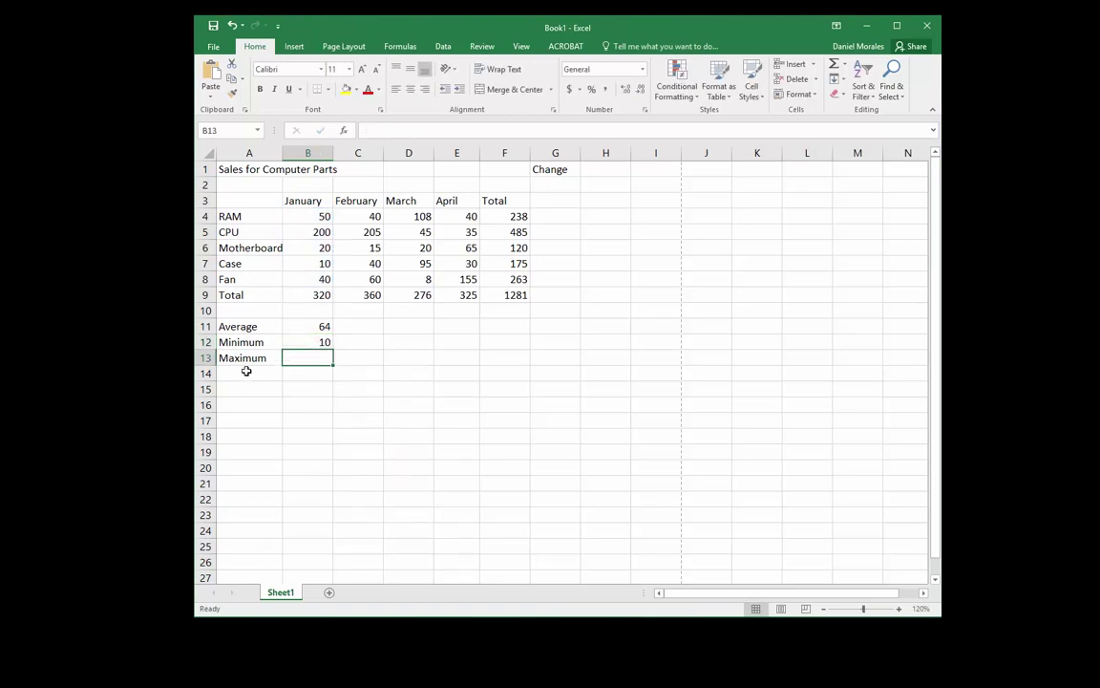
# Enter =MAX(B4:B8) in B13 to show January's highest sale, 200.
pyautogui.click(845, 65)
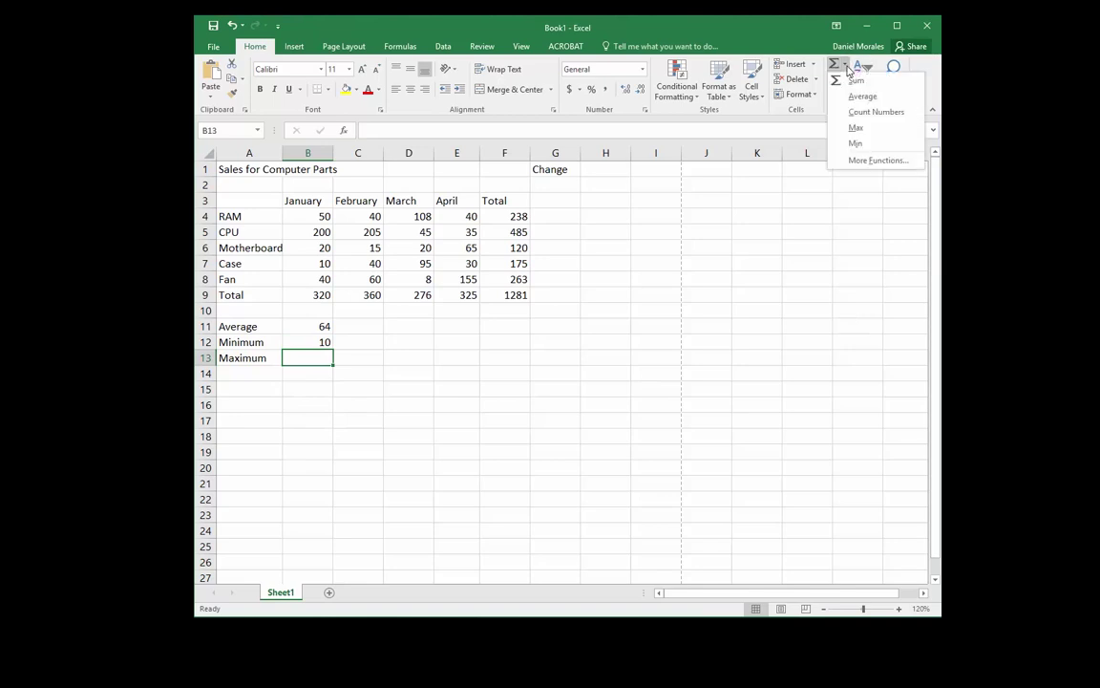
pyautogui.click(855, 129)
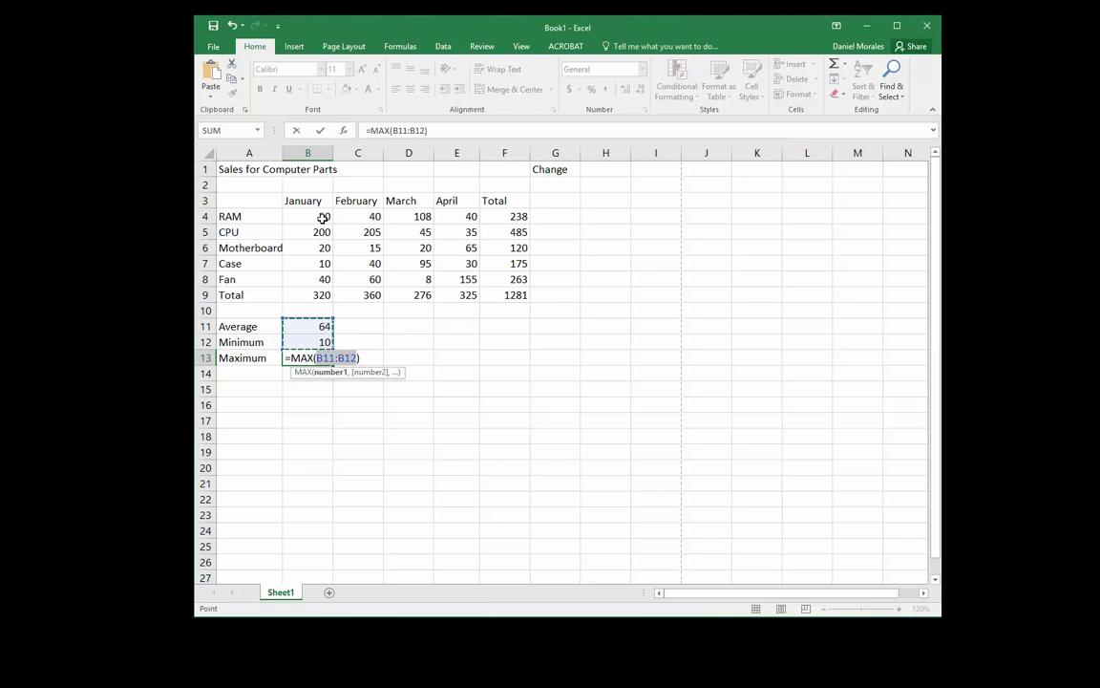
pyautogui.moveTo(323, 216); pyautogui.dragTo(323, 279)
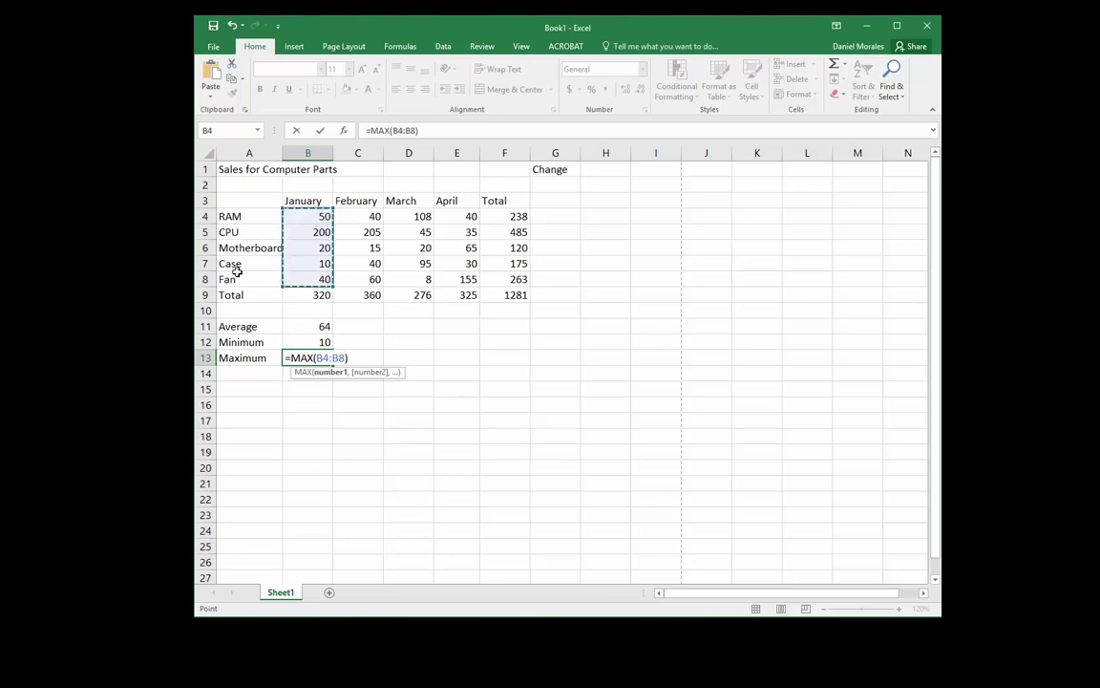
pyautogui.click(321, 132)
pyautogui.click(358, 357)
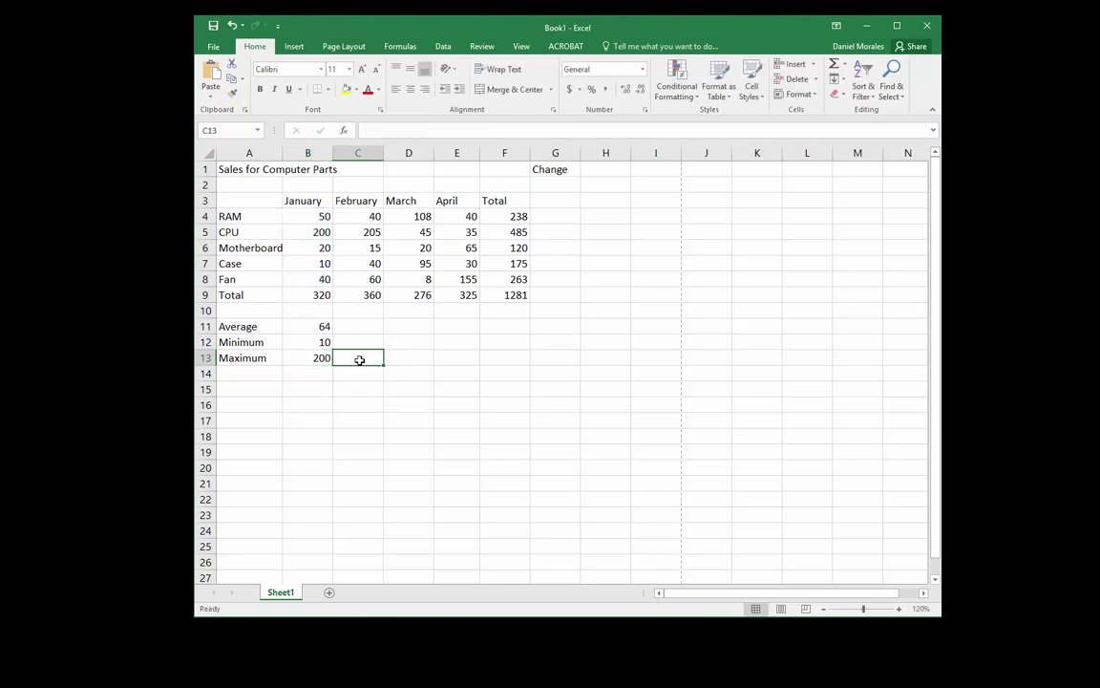
pyautogui.click(300, 373)
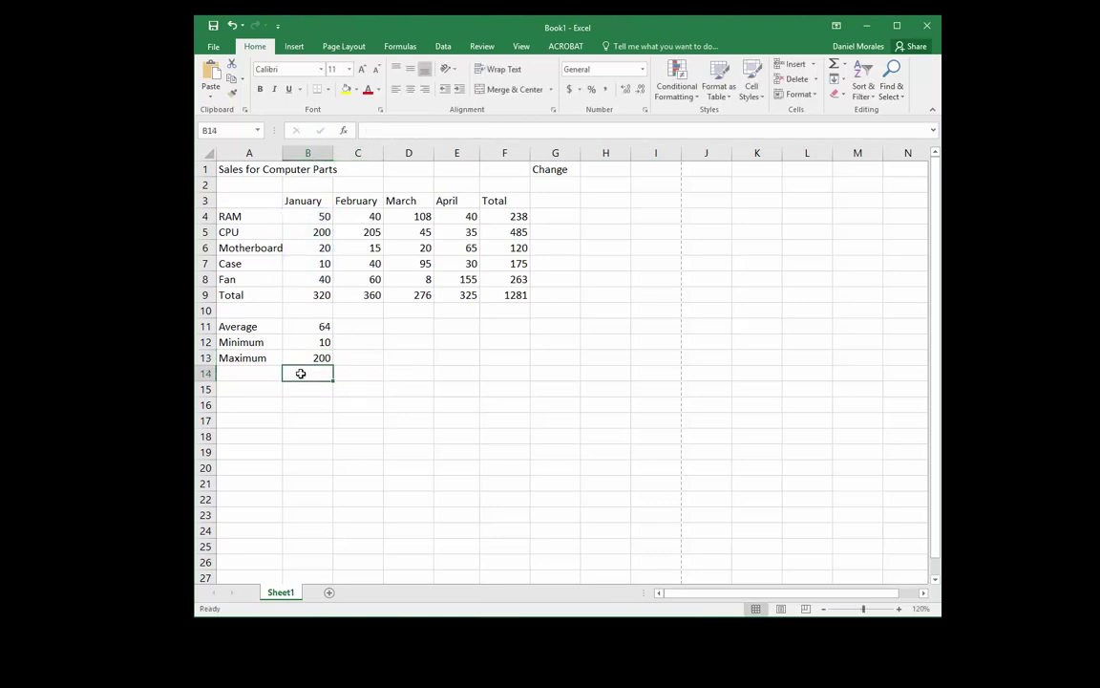
# Review the B11:B13 formulas and fill the AVERAGE formula across to F11.
pyautogui.click(311, 327)
pyautogui.click(317, 346)
pyautogui.click(317, 358)
pyautogui.click(317, 373)
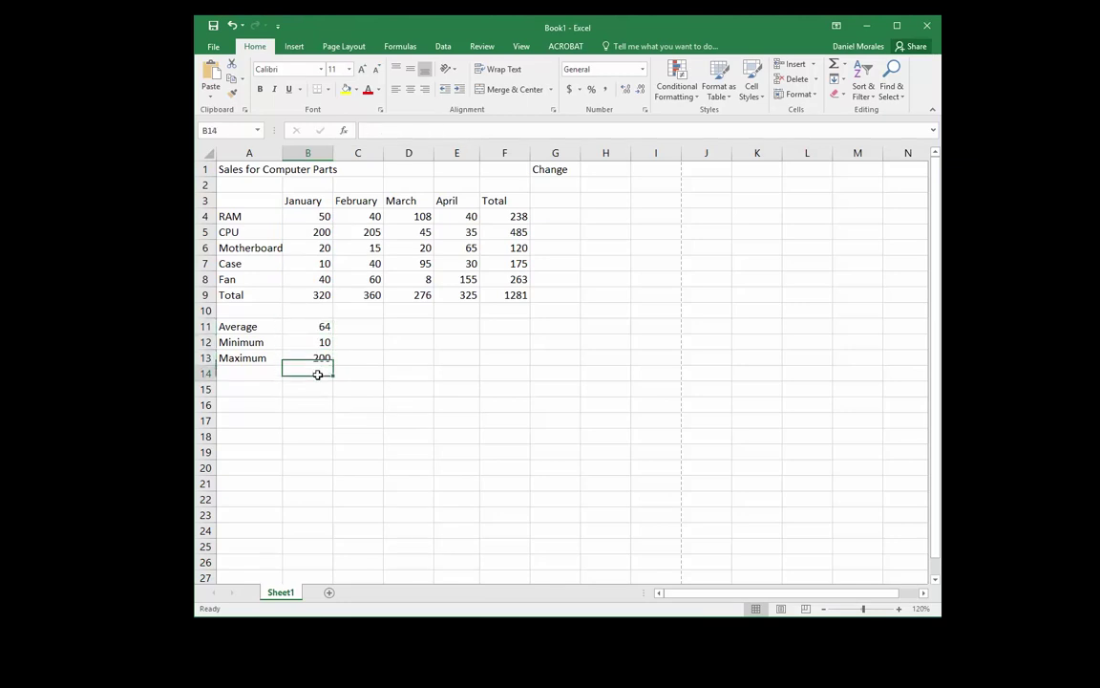
pyautogui.click(320, 358)
pyautogui.click(321, 327)
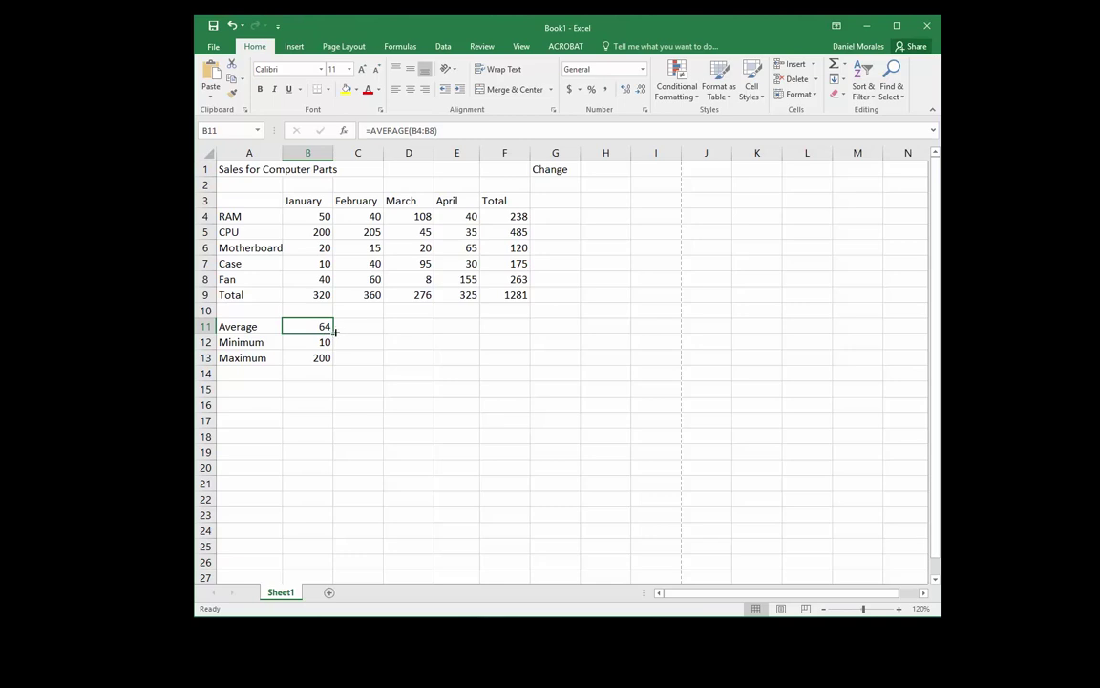
pyautogui.moveTo(333, 332); pyautogui.dragTo(508, 330)
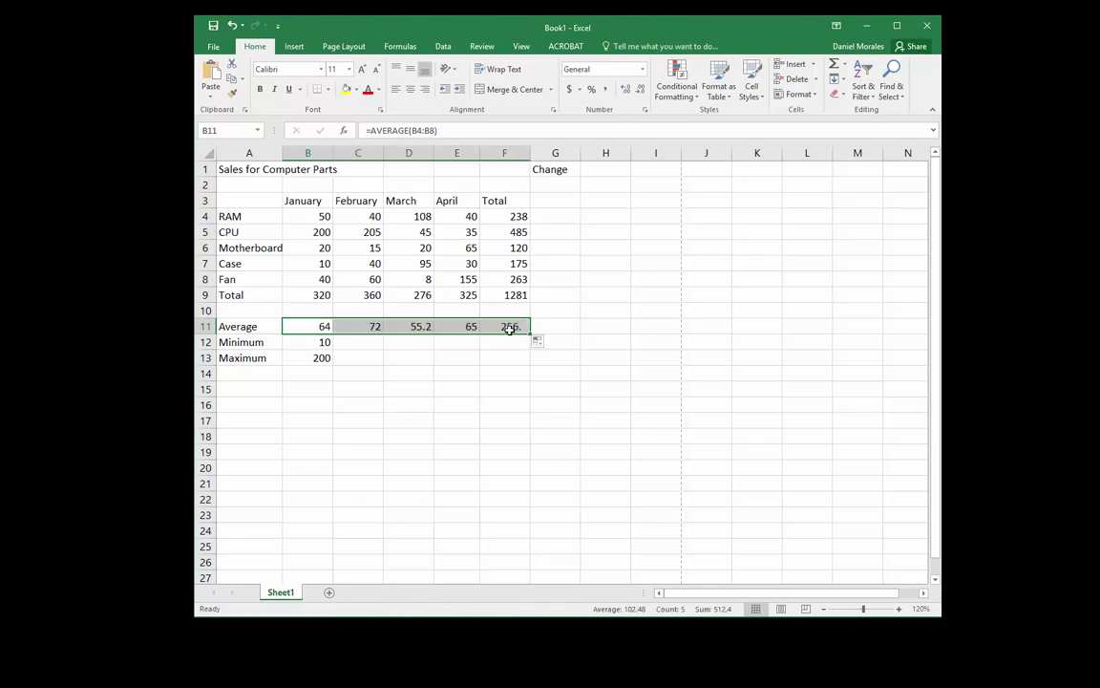
# Fill the MIN and MAX formulas across to F12 and F13.
pyautogui.click(324, 343)
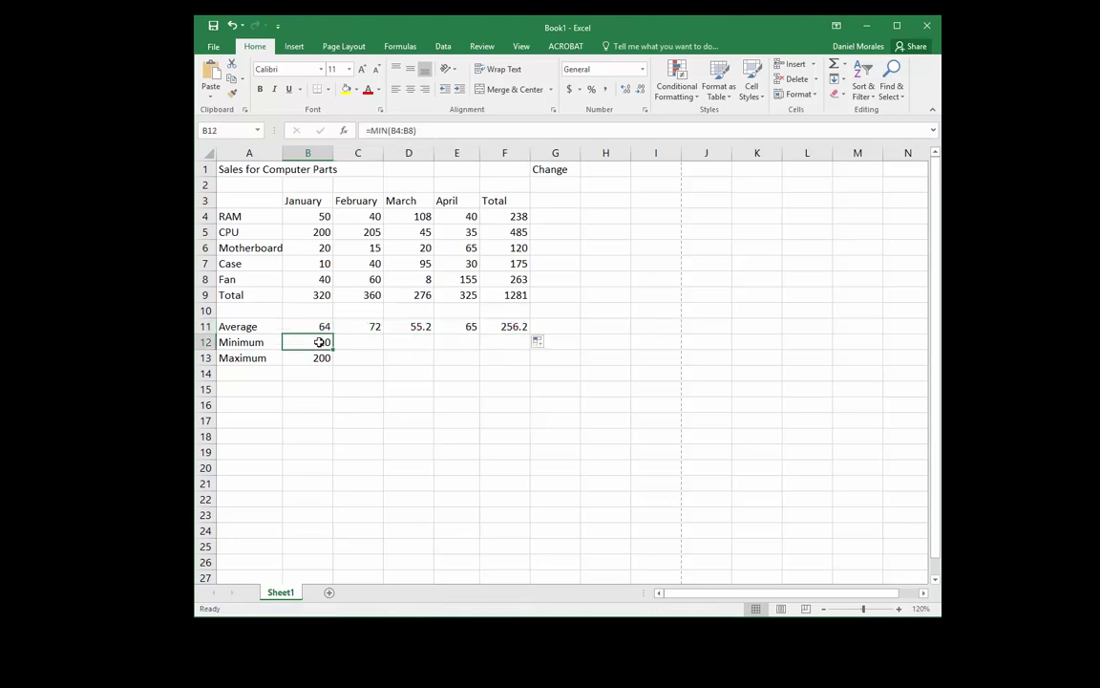
pyautogui.moveTo(332, 350); pyautogui.dragTo(512, 346)
pyautogui.click(319, 358)
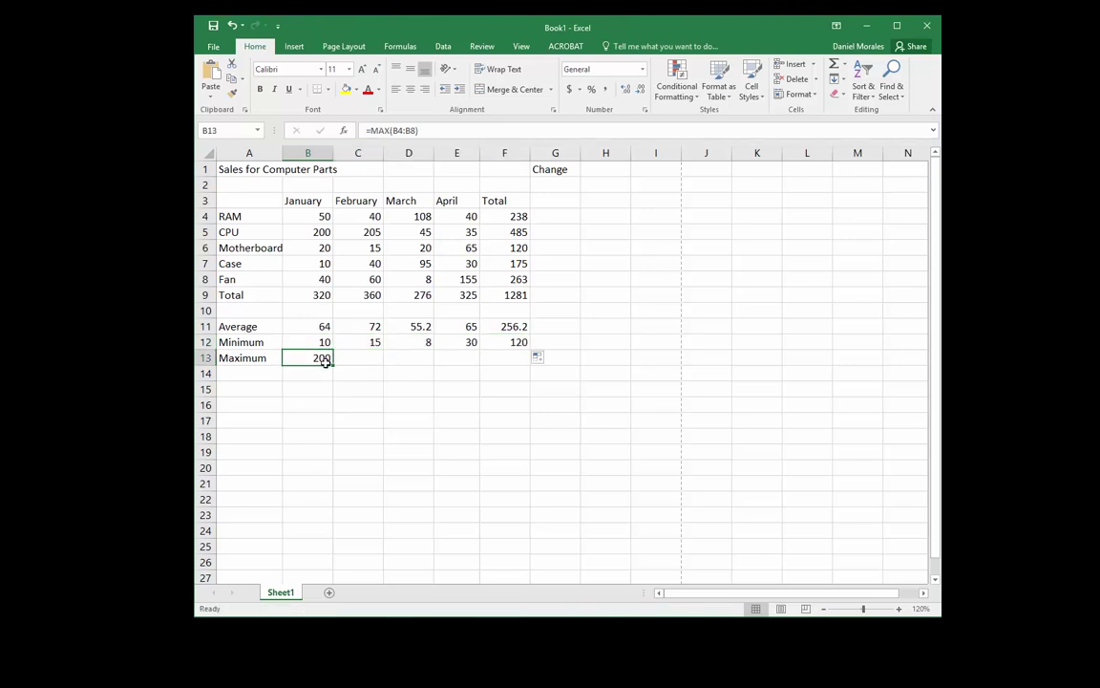
pyautogui.moveTo(333, 364); pyautogui.dragTo(506, 367)
pyautogui.click(468, 374)
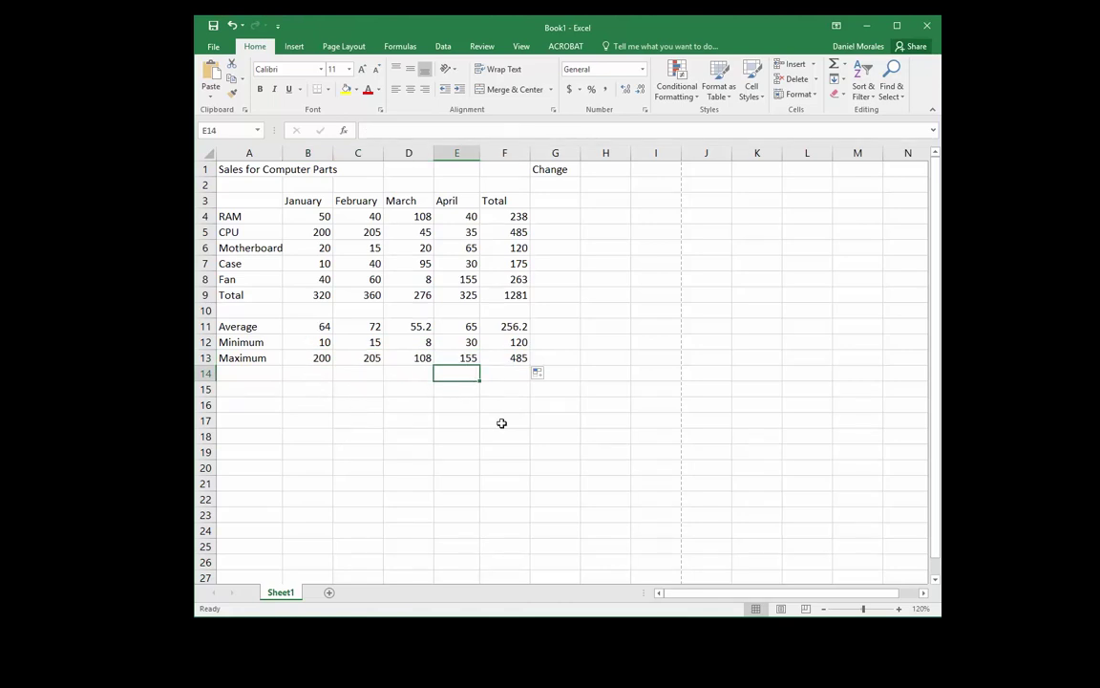
pyautogui.click(517, 327)
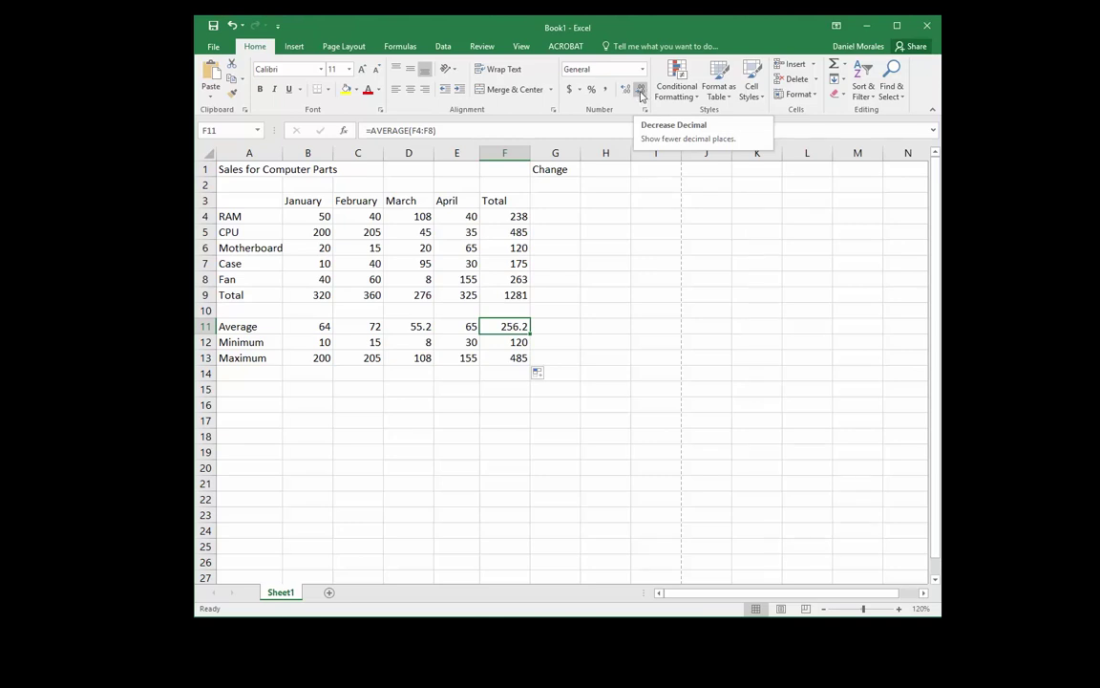
# Show F11's total average as 256 with no decimals and D11's March average as 55.20.
pyautogui.click(641, 94)
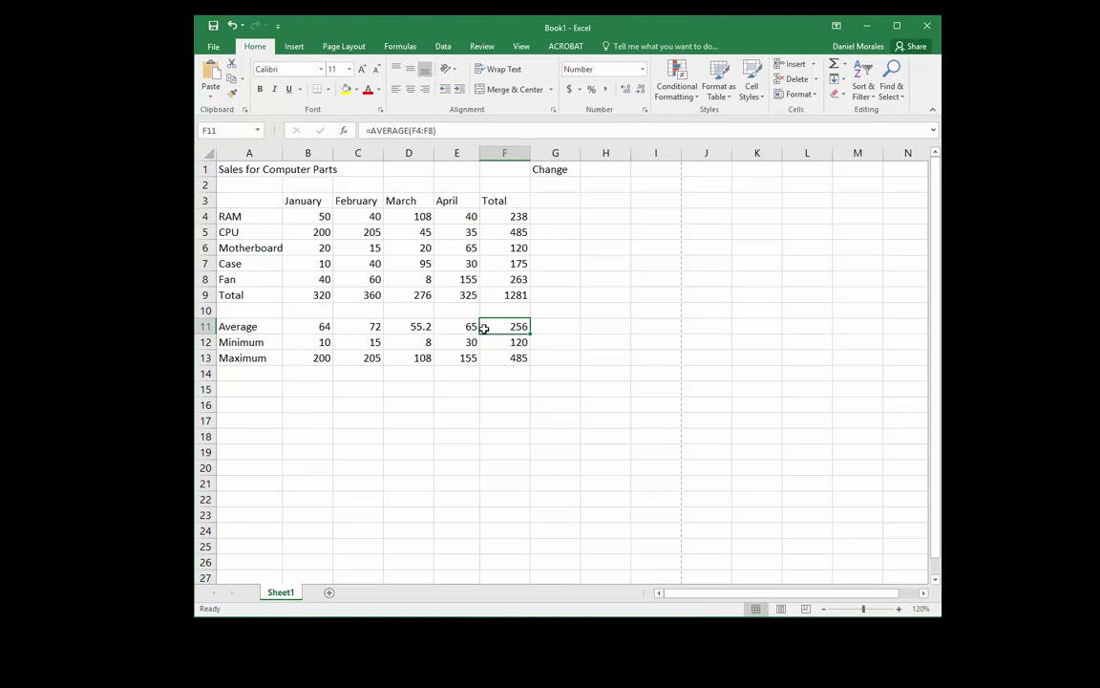
pyautogui.click(421, 327)
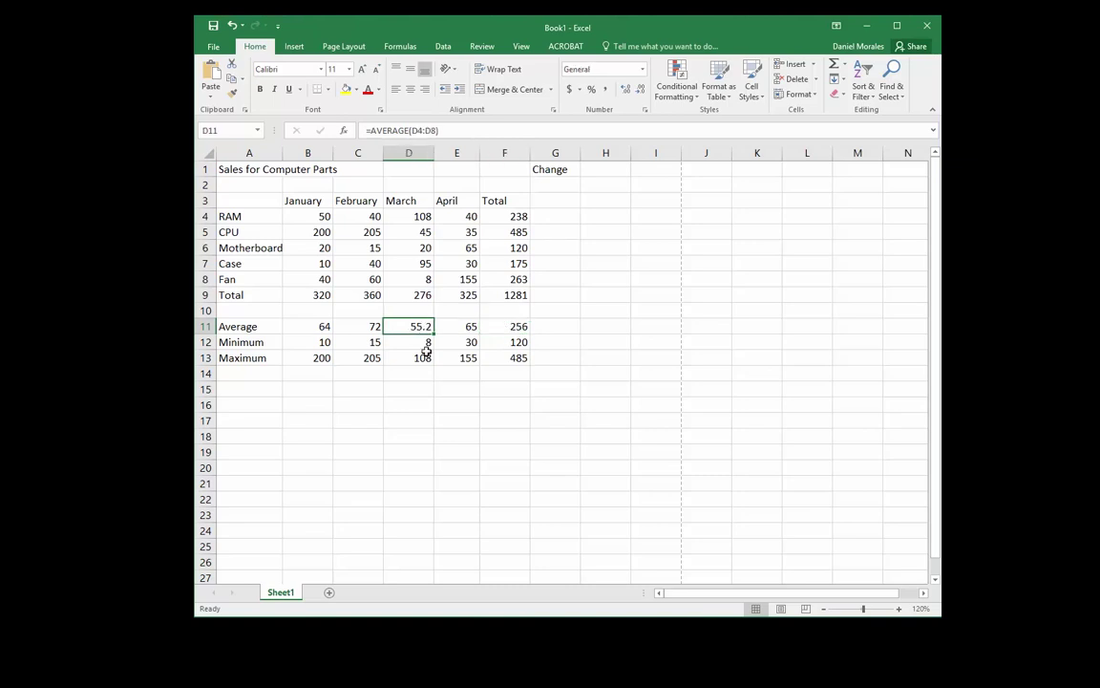
pyautogui.click(640, 92)
pyautogui.click(627, 90)
pyautogui.click(626, 89)
pyautogui.click(474, 405)
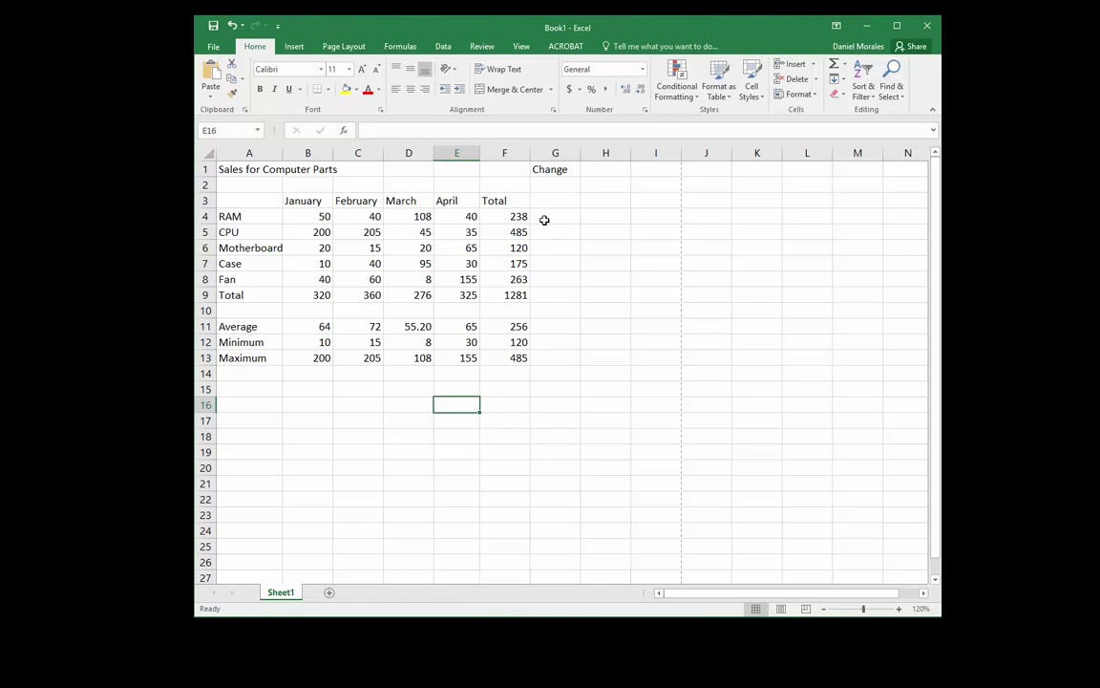
pyautogui.click(509, 216)
pyautogui.moveTo(509, 215); pyautogui.dragTo(508, 279)
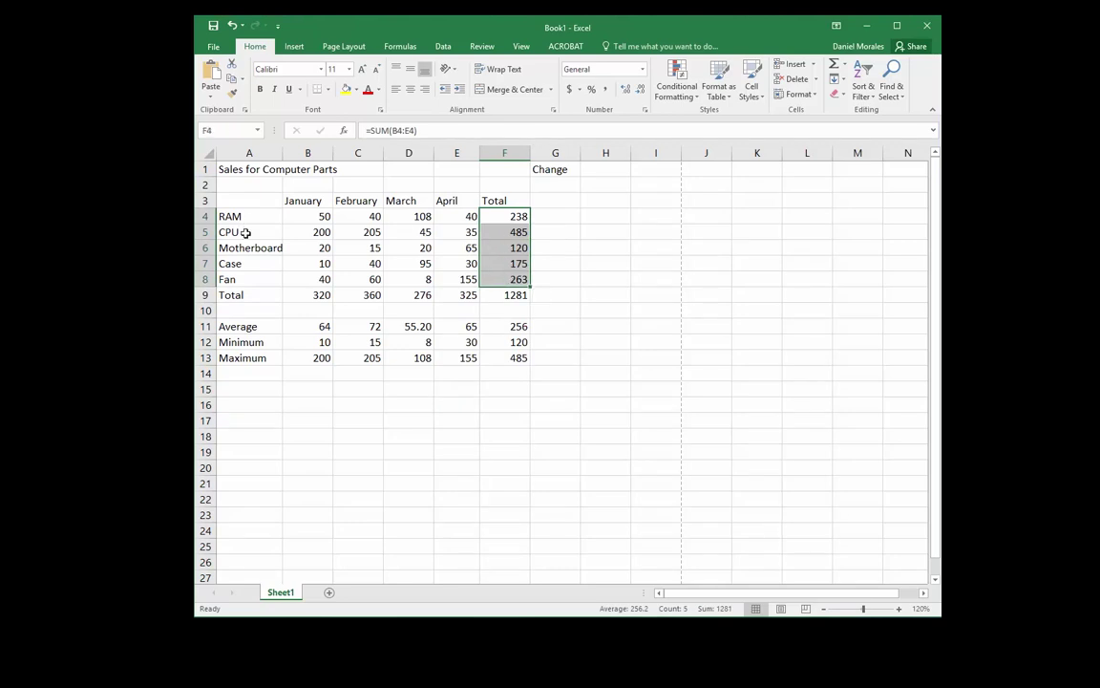
pyautogui.moveTo(515, 262); pyautogui.dragTo(516, 217)
pyautogui.click(515, 217)
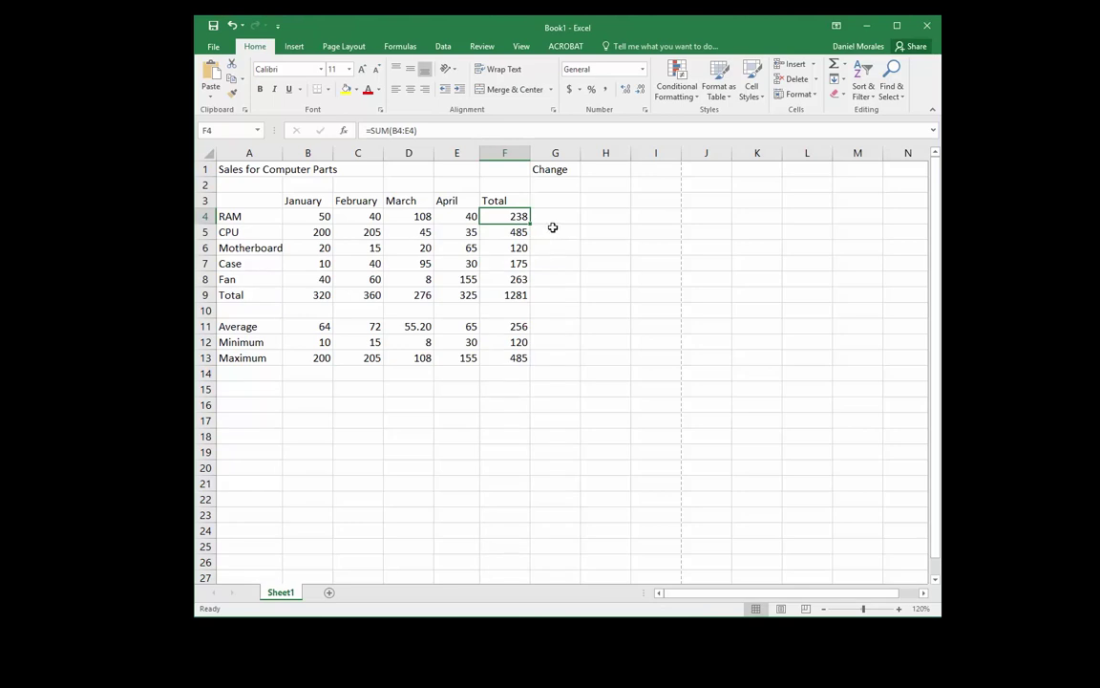
pyautogui.click(553, 220)
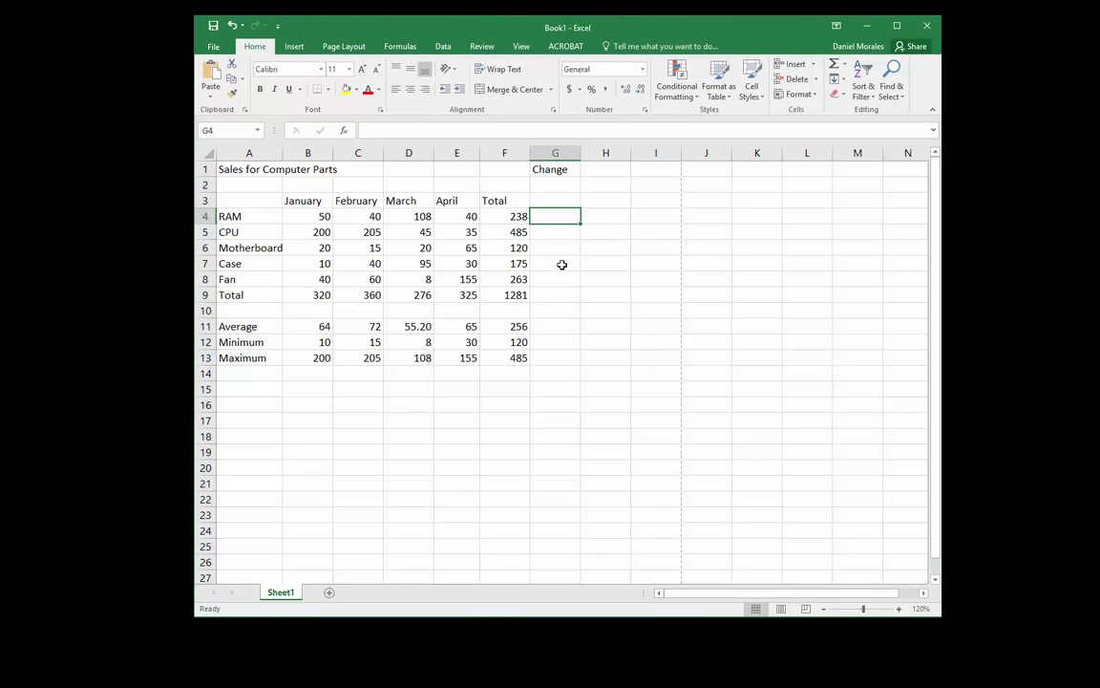
pyautogui.click(562, 183)
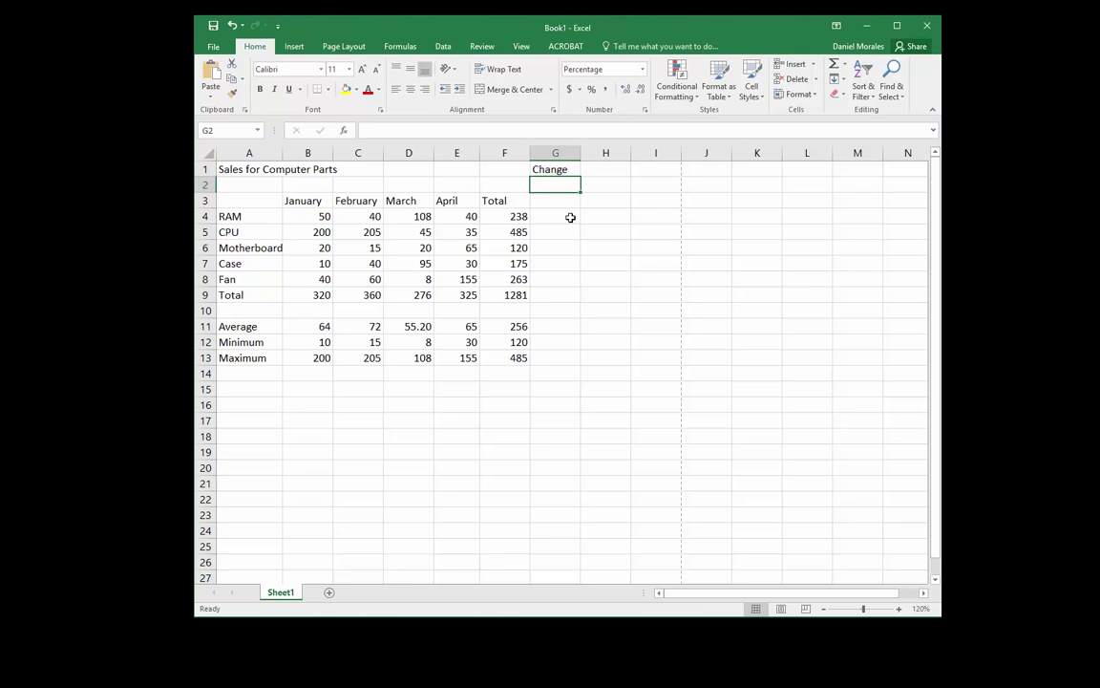
# Enter 5% in G2 and switch its format to General and back to Percentage.
pyautogui.write('5')
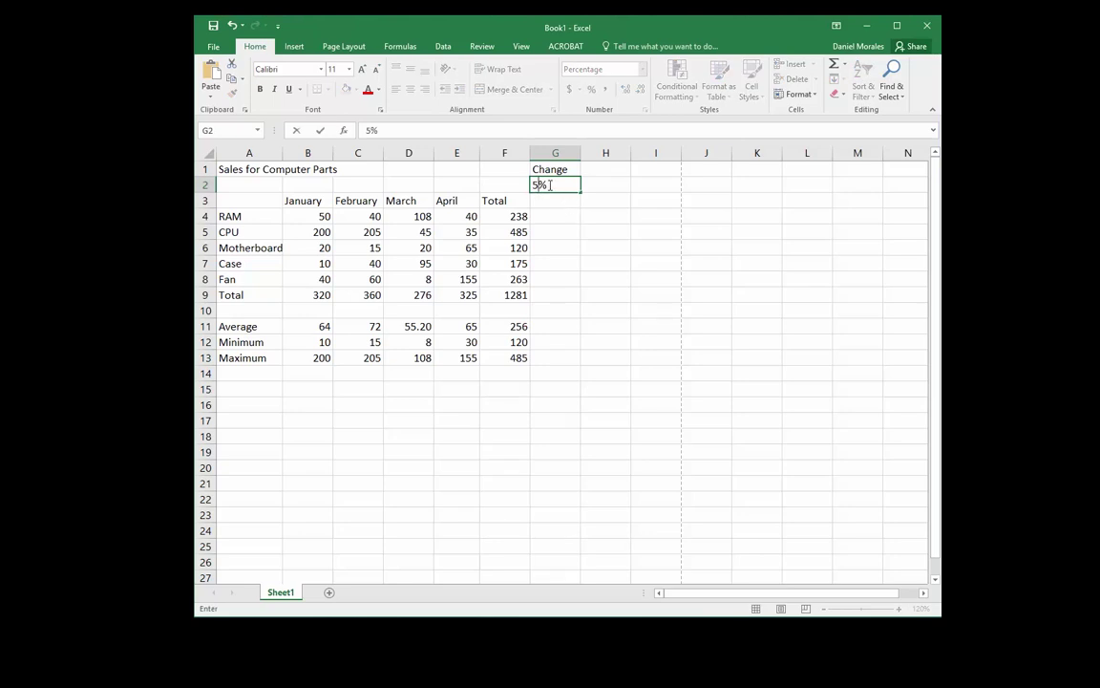
pyautogui.click(563, 202)
pyautogui.press('Up')
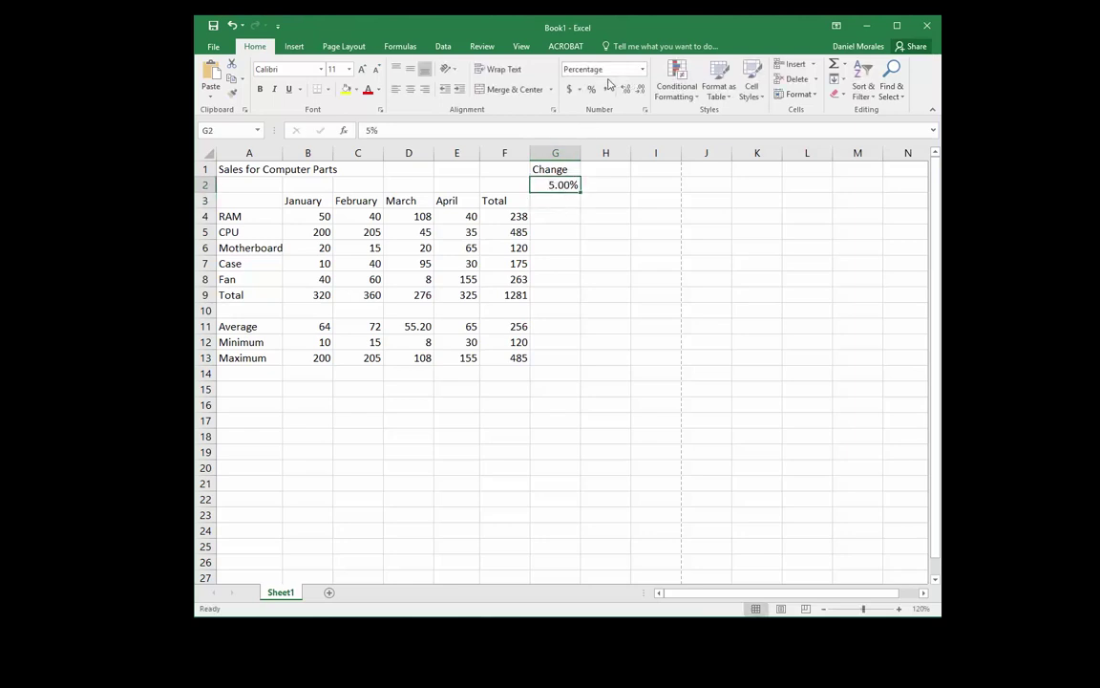
pyautogui.click(644, 73)
pyautogui.click(621, 89)
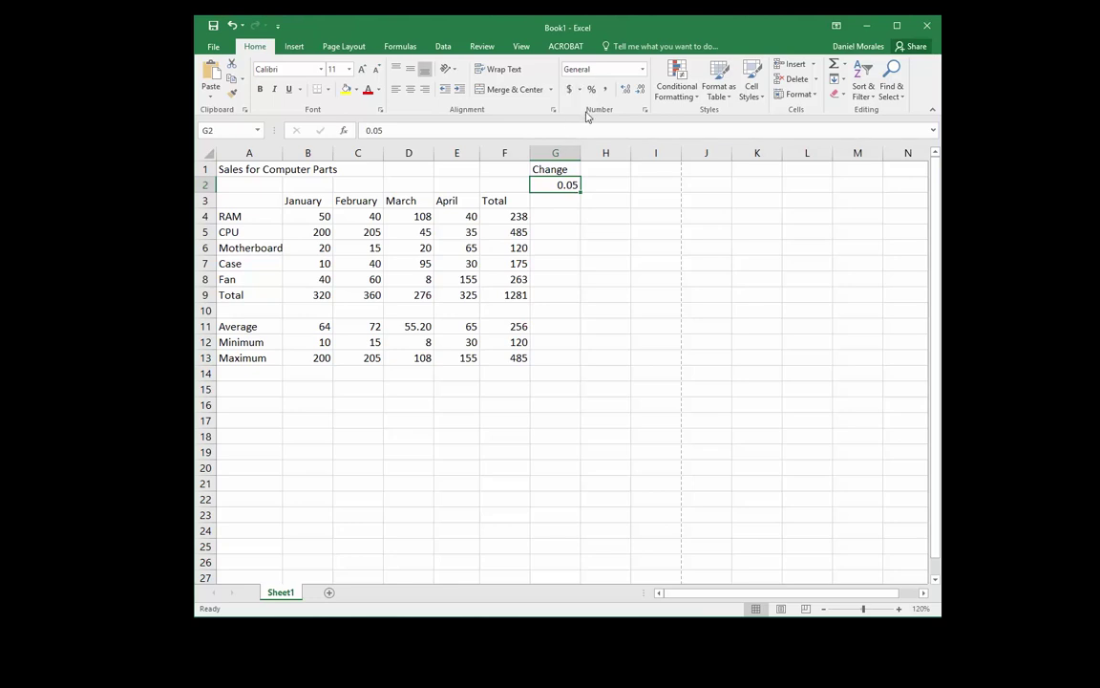
pyautogui.click(570, 201)
pyautogui.press('Up')
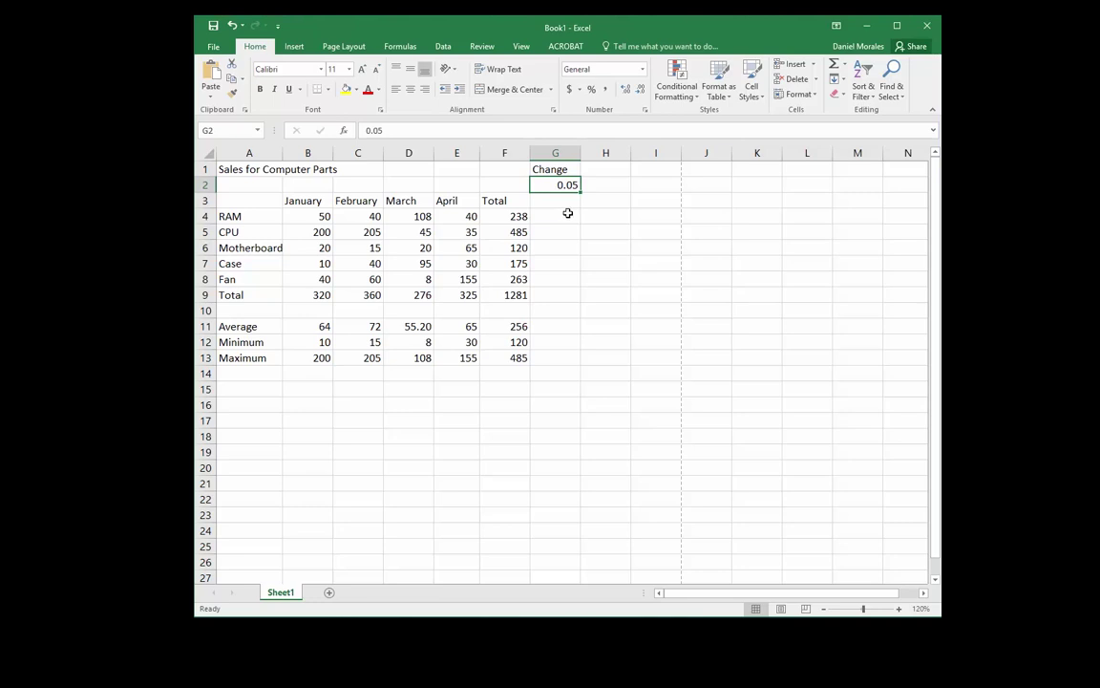
pyautogui.click(643, 70)
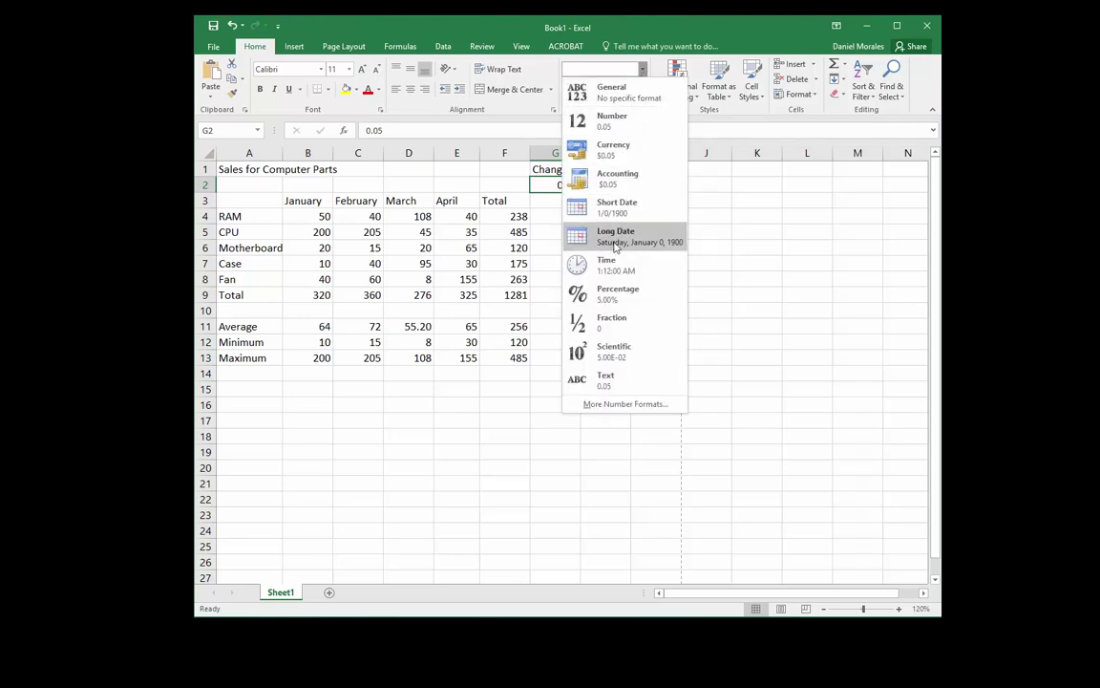
pyautogui.click(611, 292)
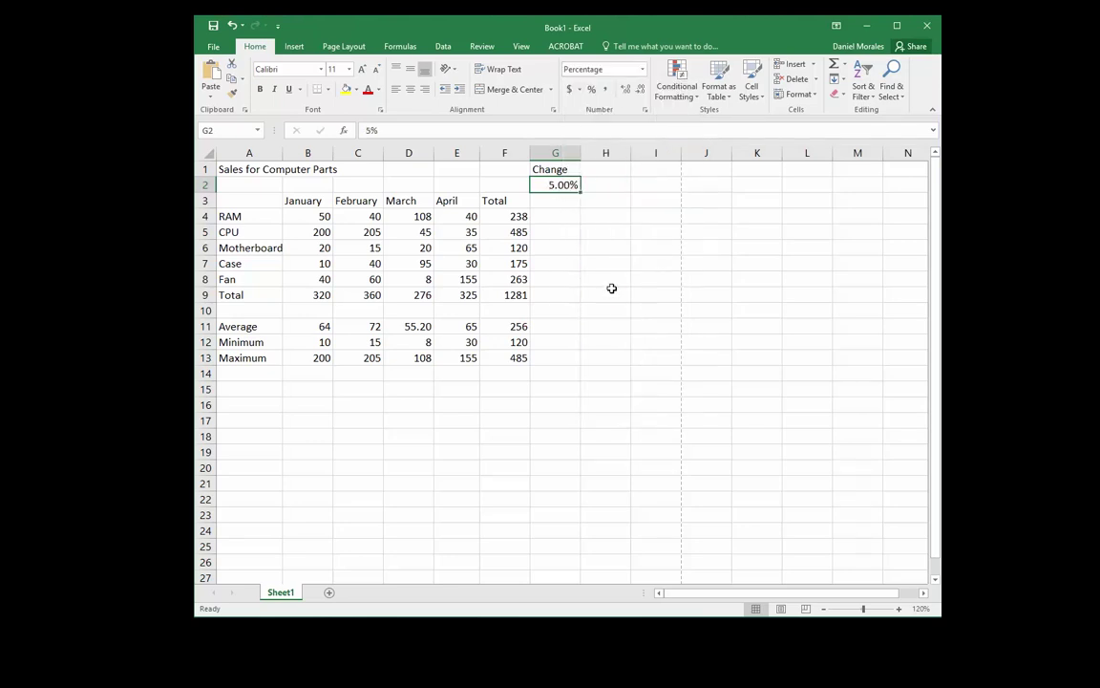
# Enter a 0.05 test value in G3 and then clear it.
pyautogui.click(568, 202)
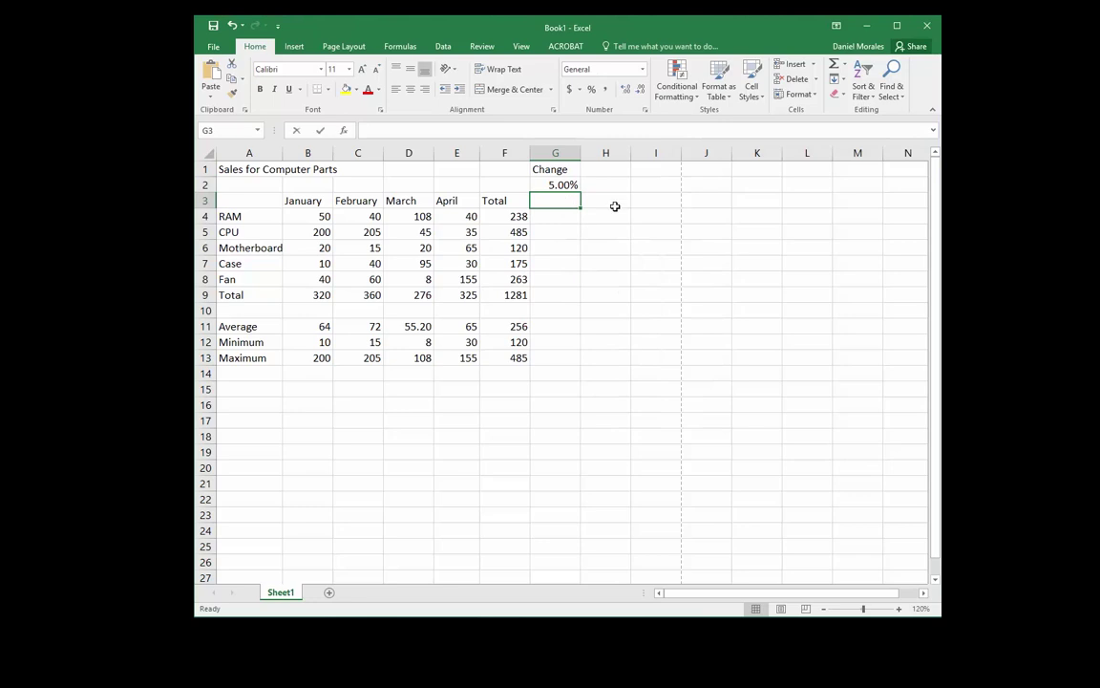
pyautogui.write('.05')
pyautogui.press('Return')
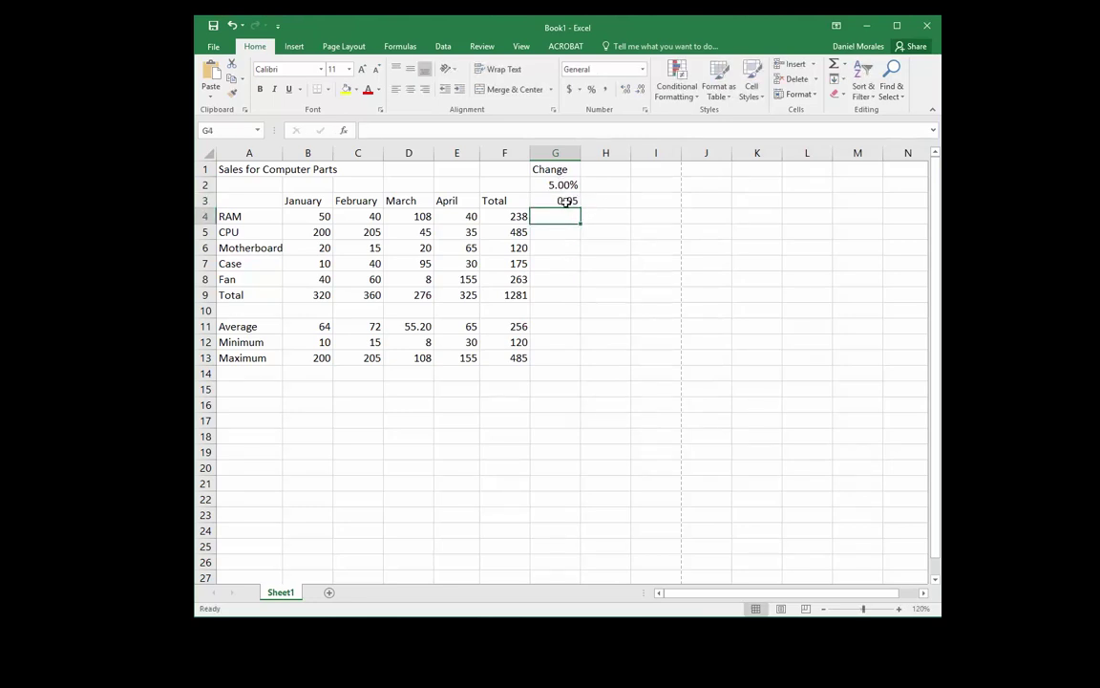
pyautogui.press('Up')
pyautogui.press('Delete')
pyautogui.click(566, 220)
pyautogui.click(592, 219)
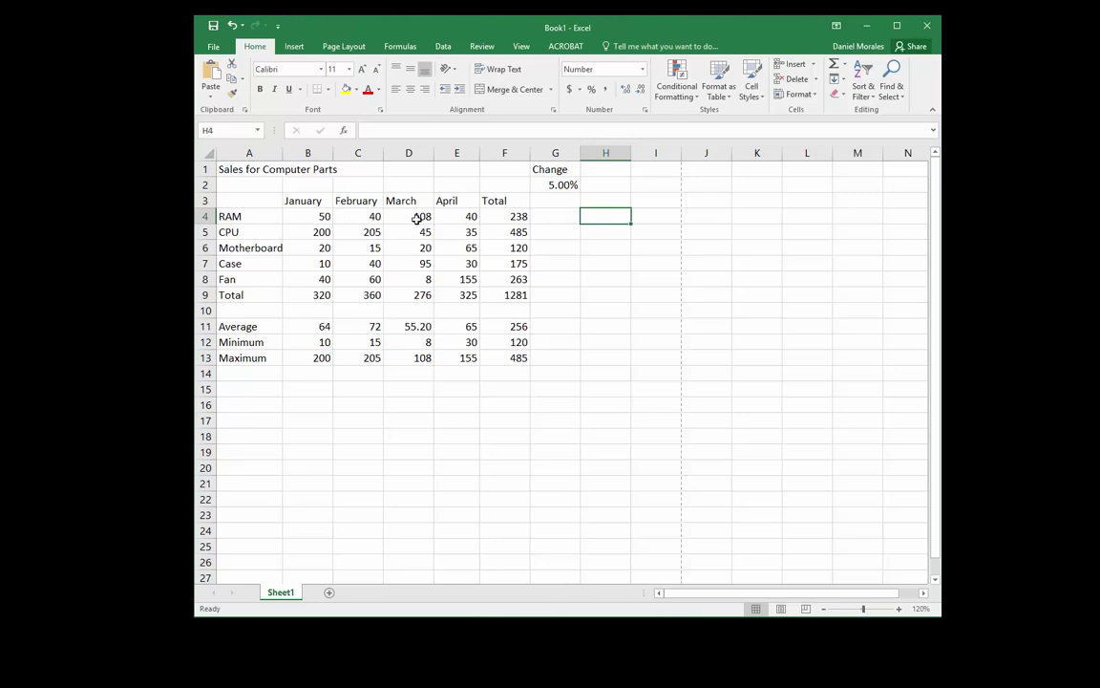
# Enter =F4*G2 in H4 to get 11.900, then recheck F4, H4 and G2.
pyautogui.click(519, 217)
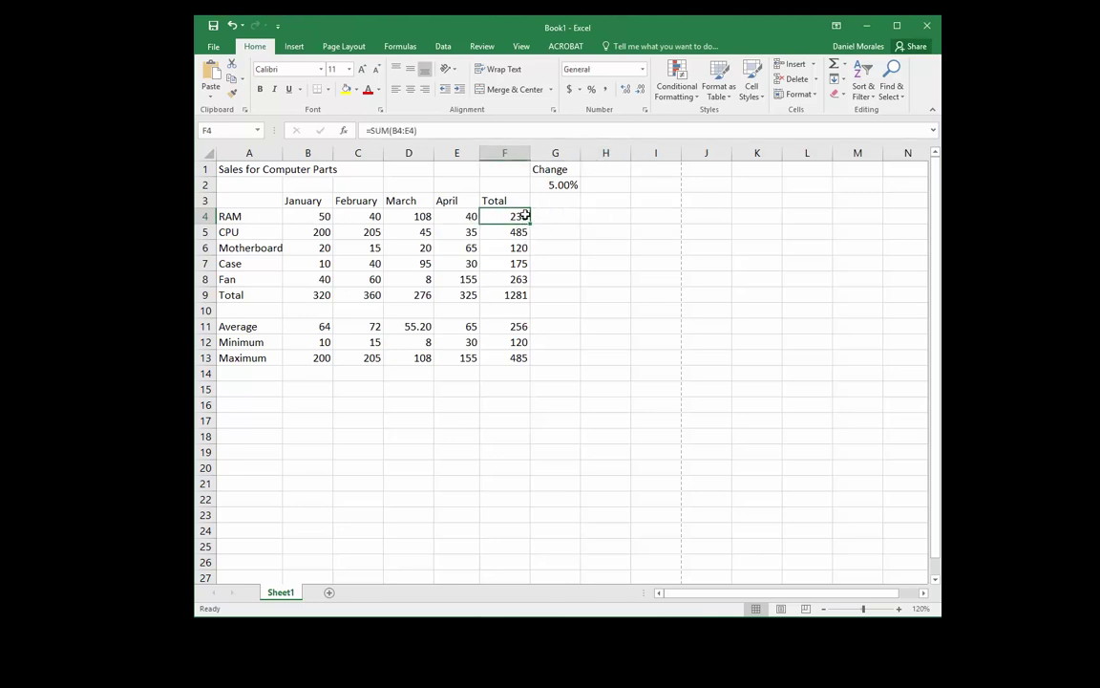
pyautogui.click(558, 185)
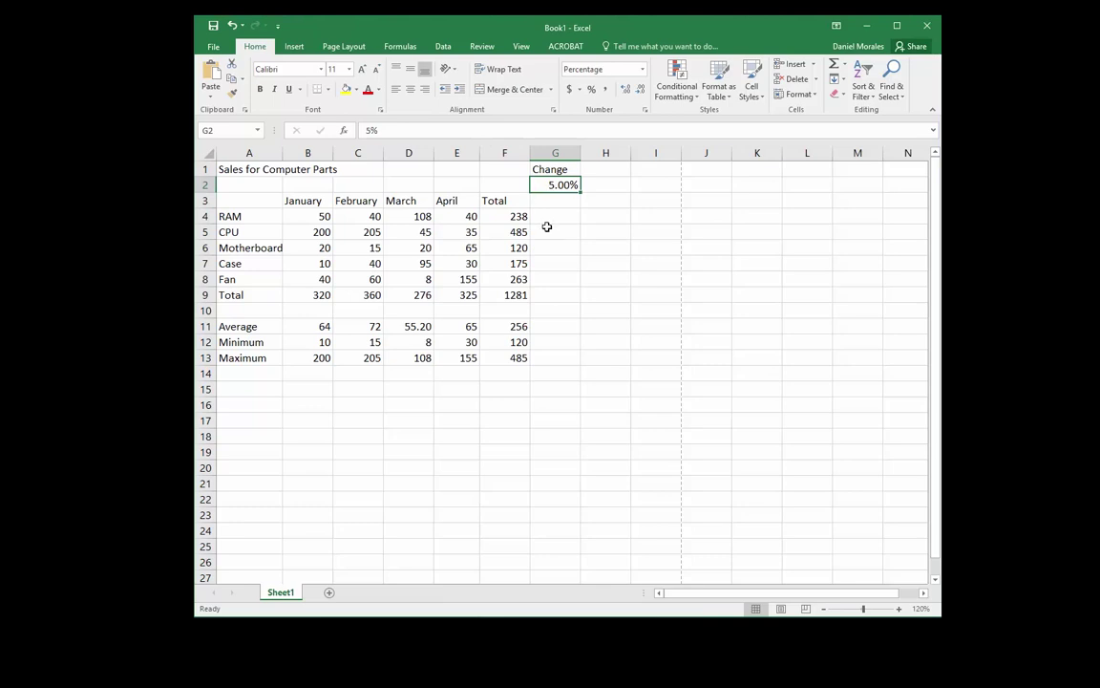
pyautogui.click(603, 216)
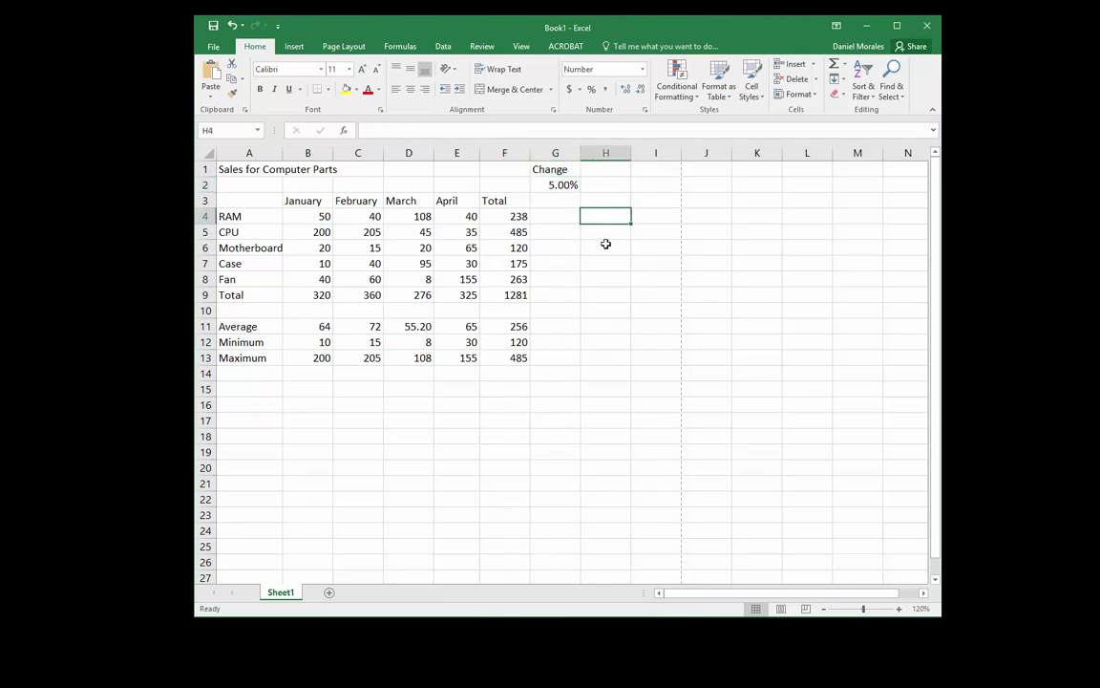
pyautogui.write('=')
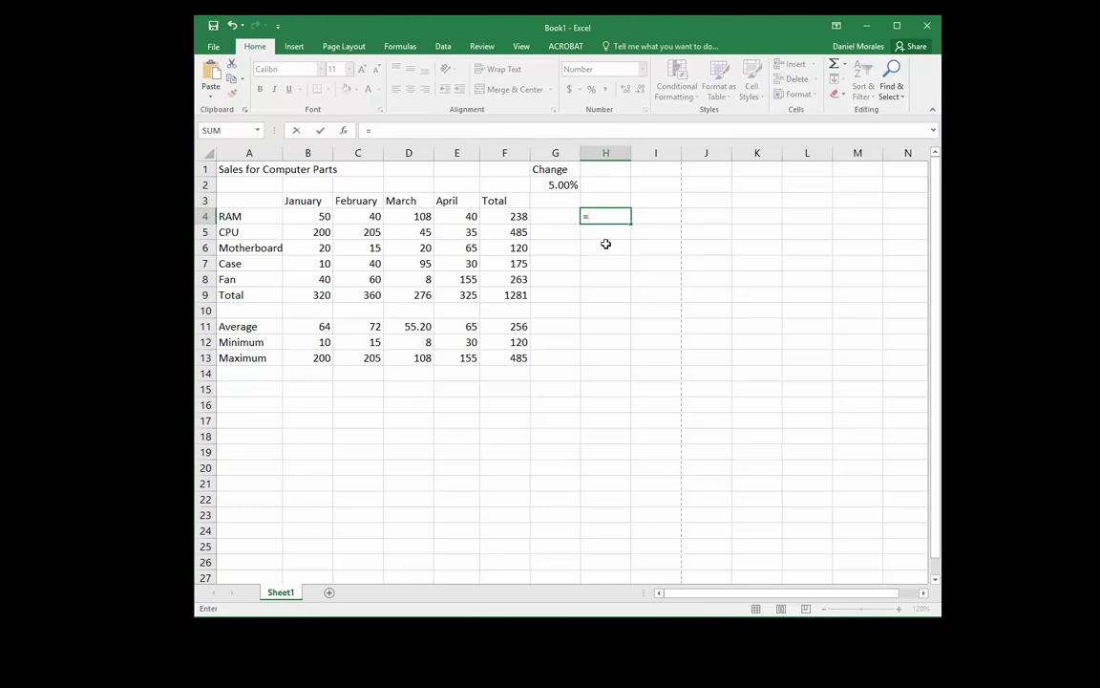
pyautogui.click(516, 216)
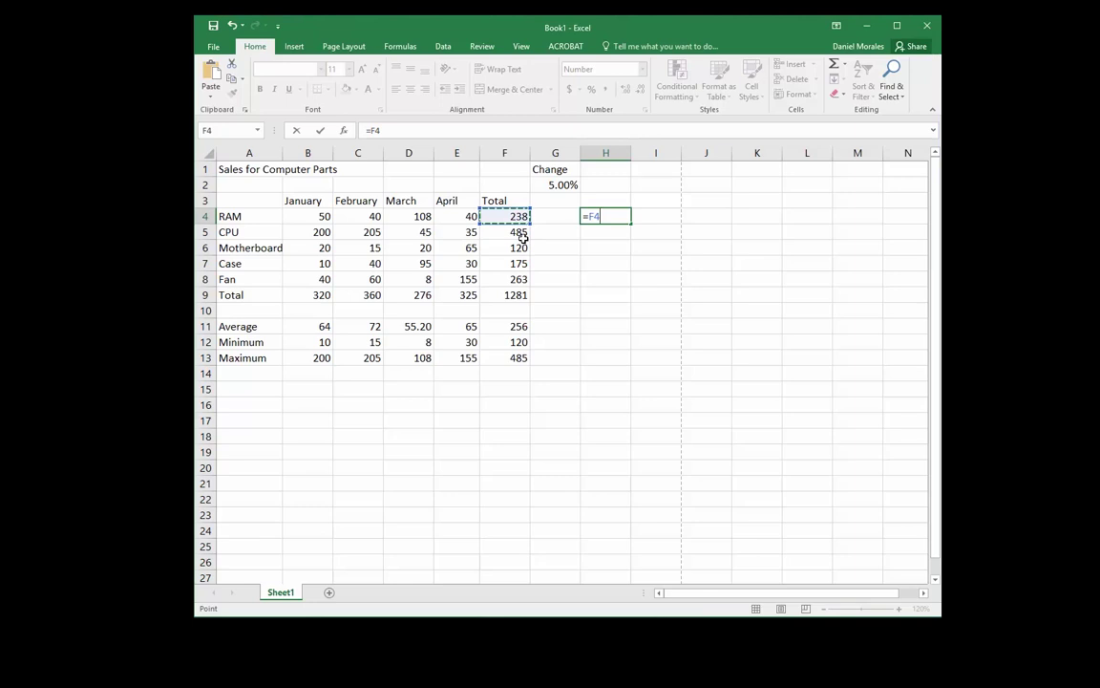
pyautogui.write('*')
pyautogui.click(554, 185)
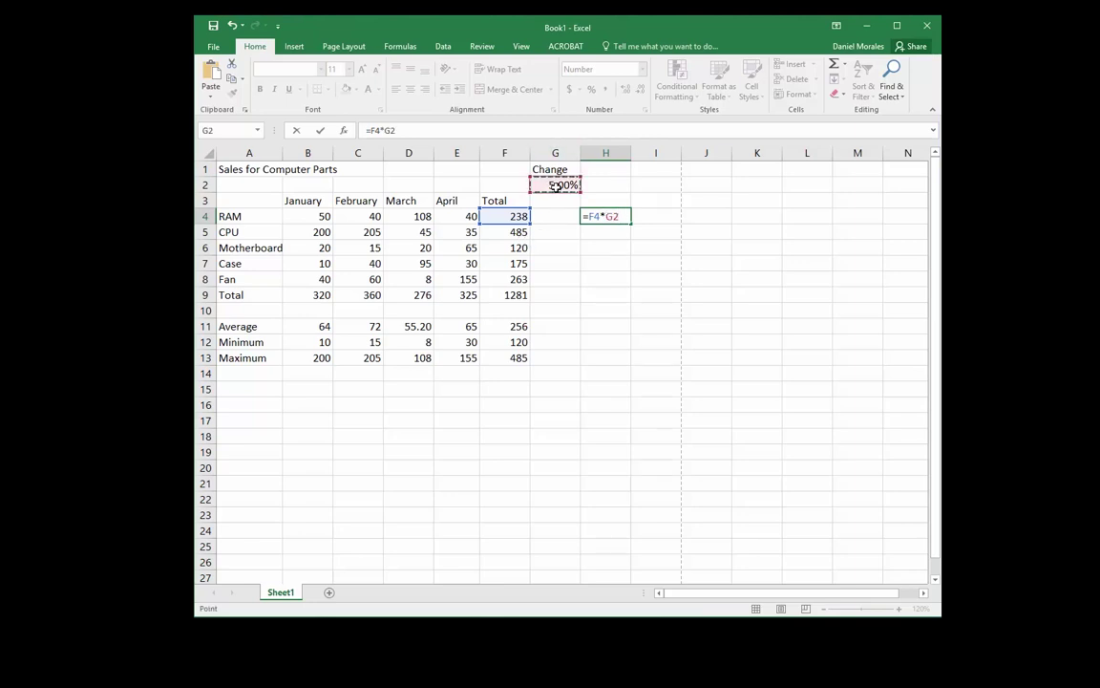
pyautogui.press('Return')
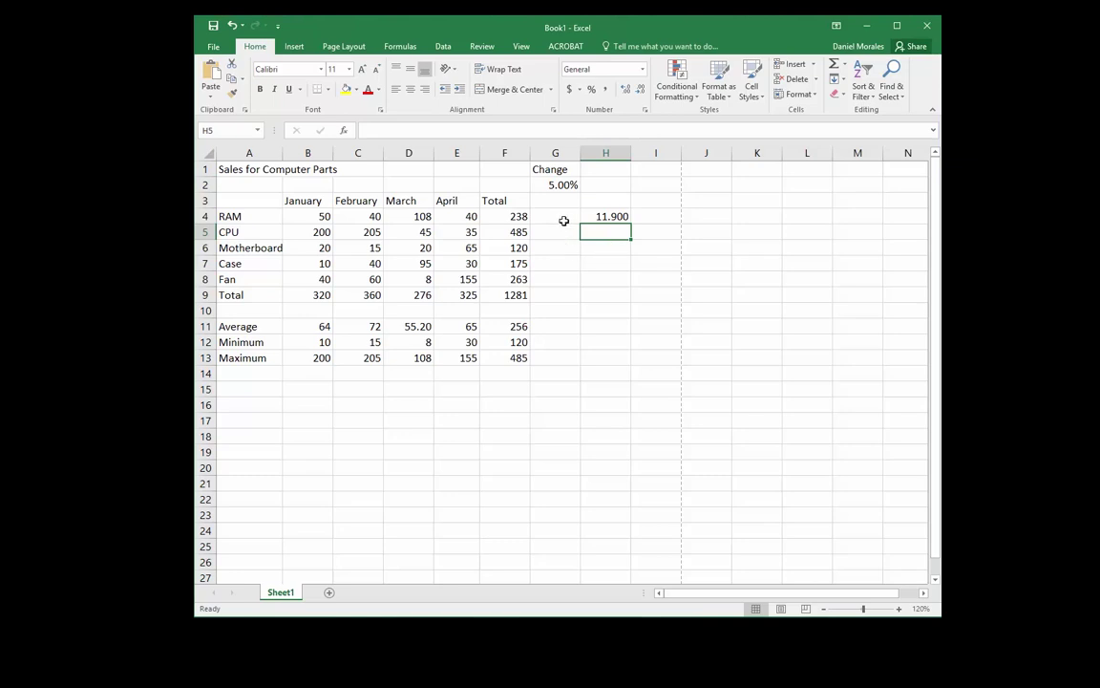
pyautogui.click(518, 217)
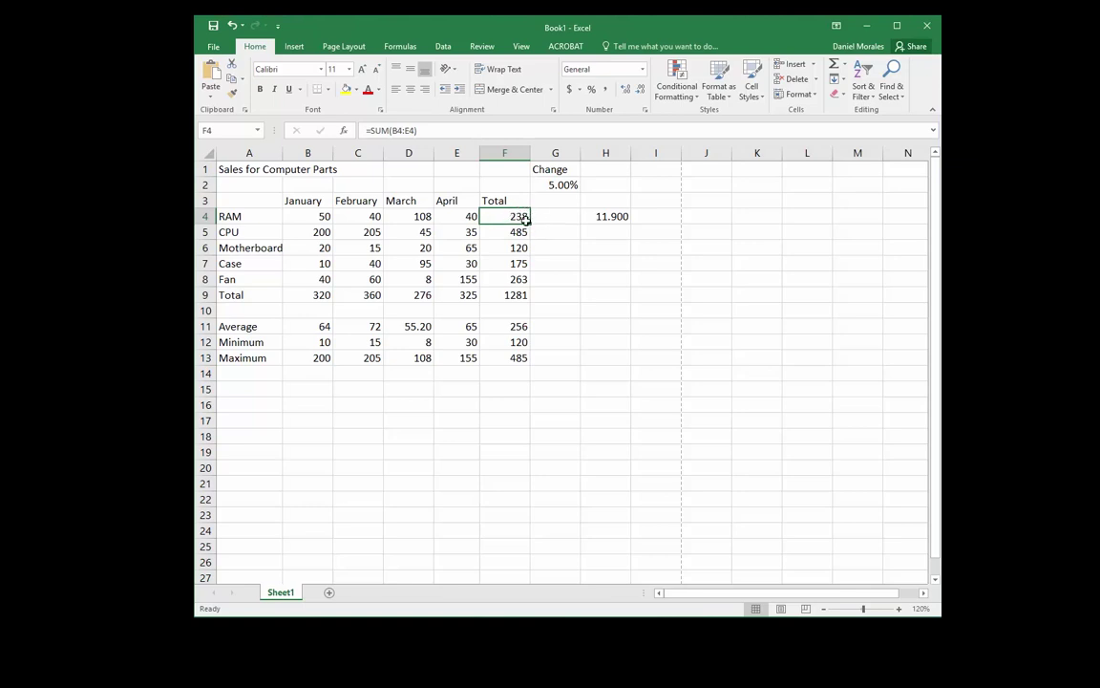
pyautogui.click(592, 217)
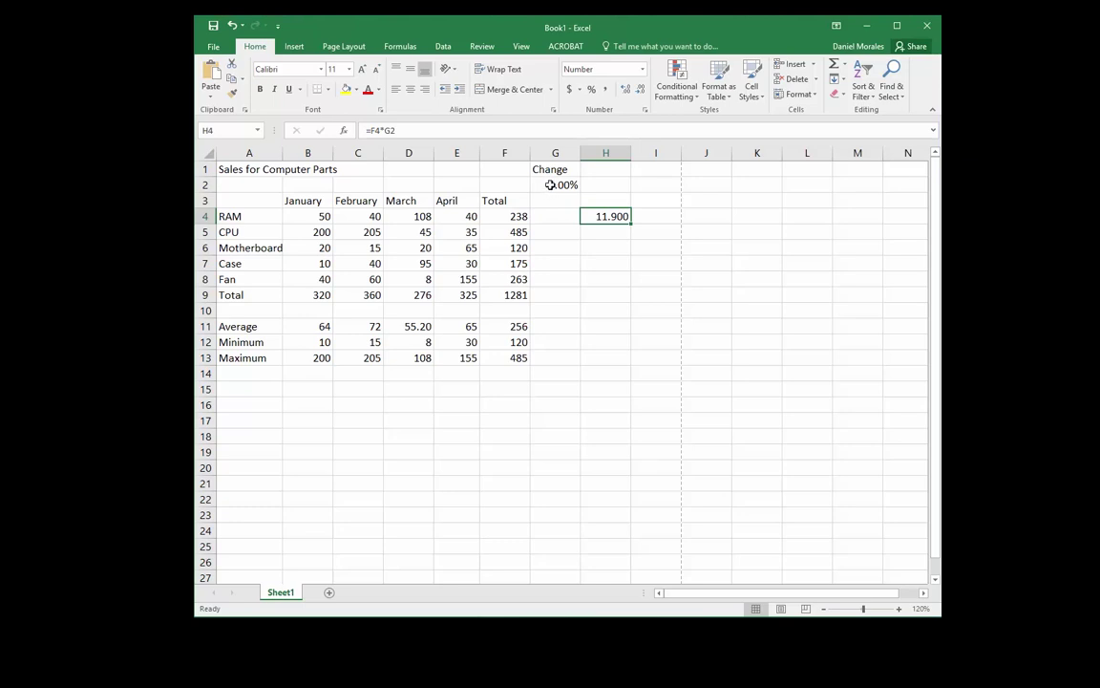
pyautogui.click(550, 184)
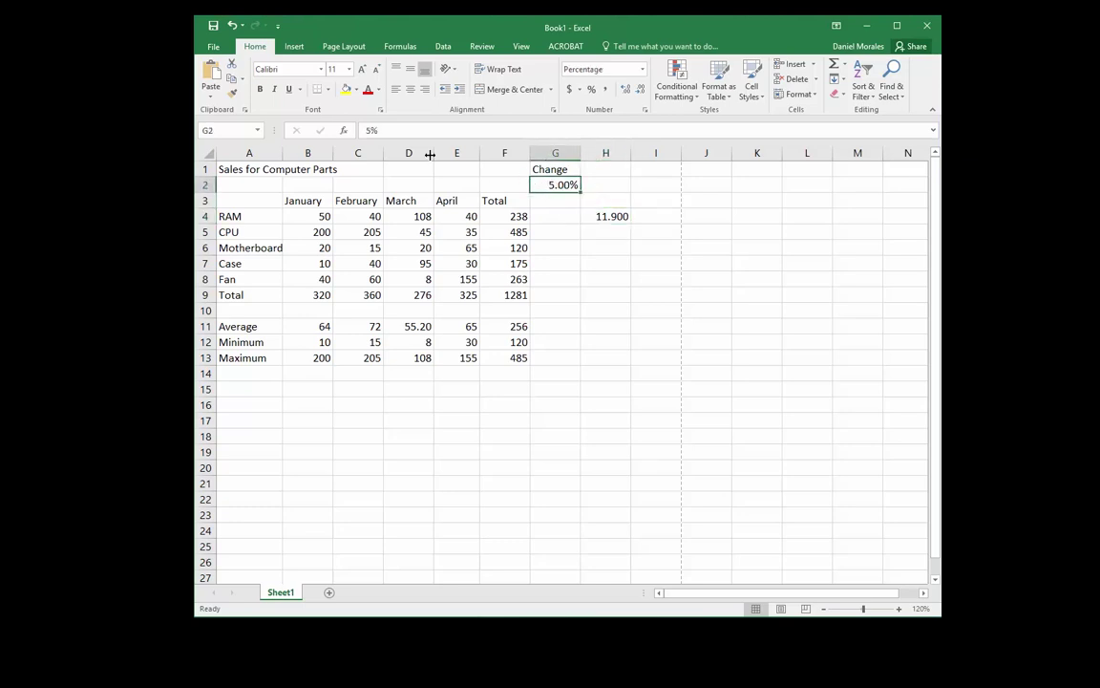
pyautogui.click(369, 130)
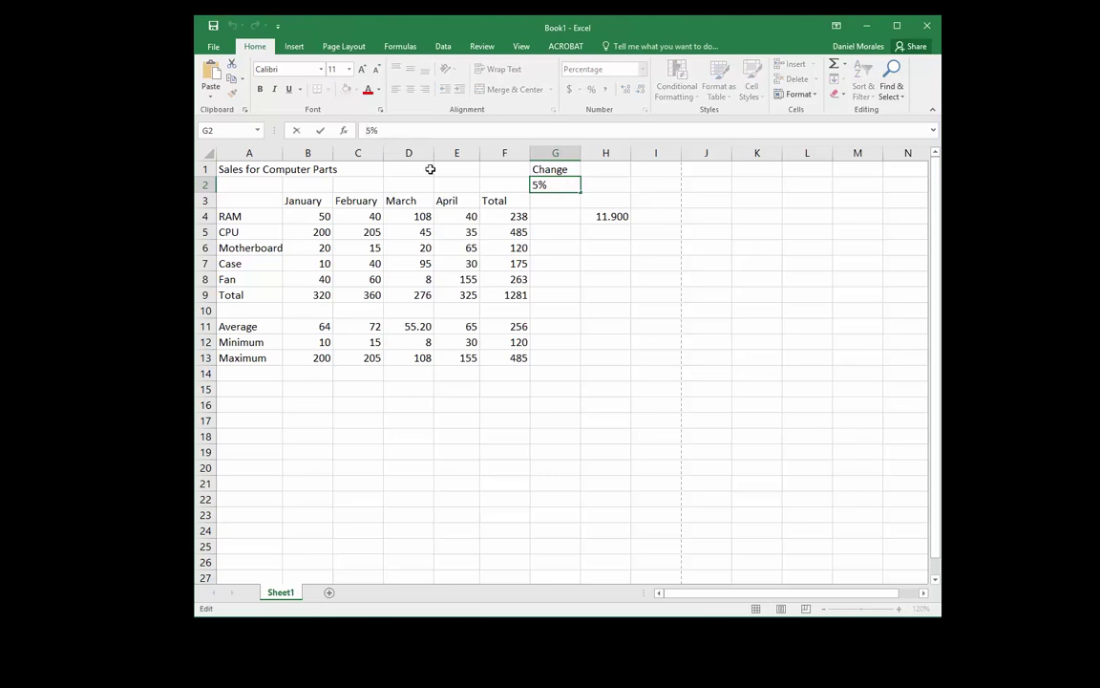
pyautogui.write('10')
pyautogui.press('Return')
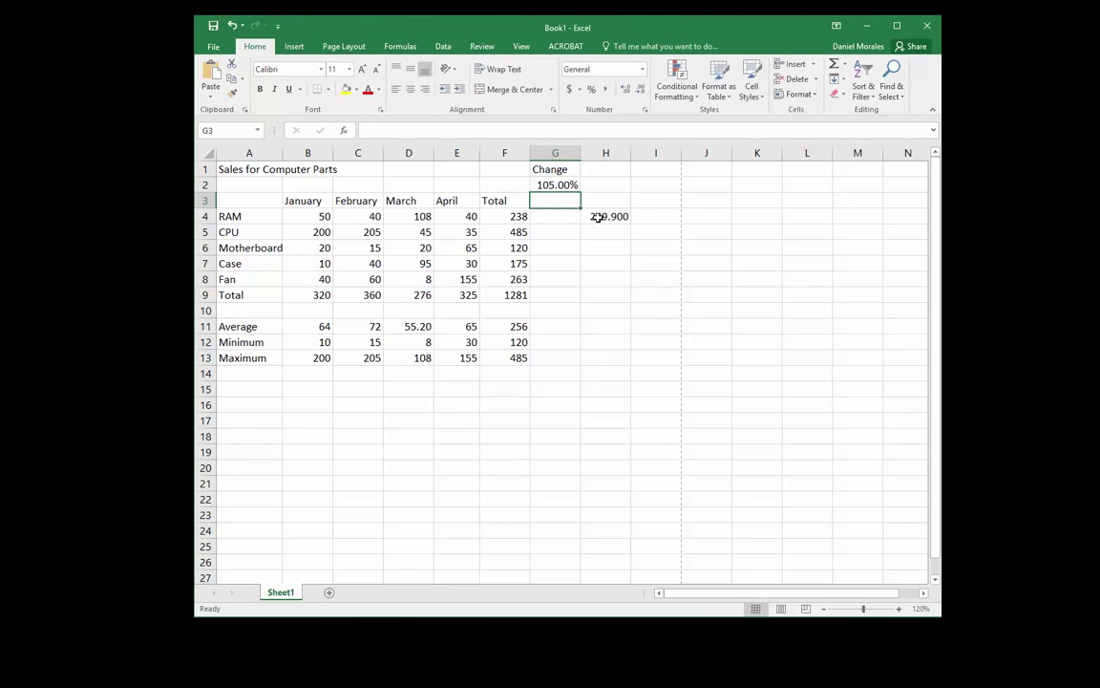
pyautogui.click(599, 215)
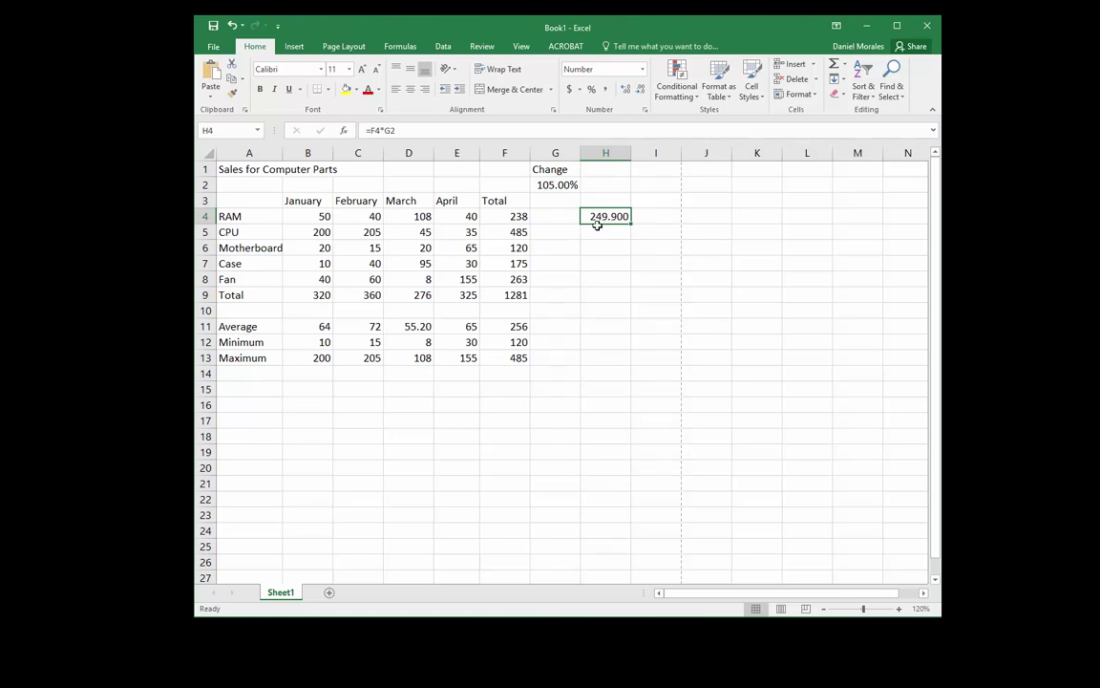
pyautogui.click(521, 218)
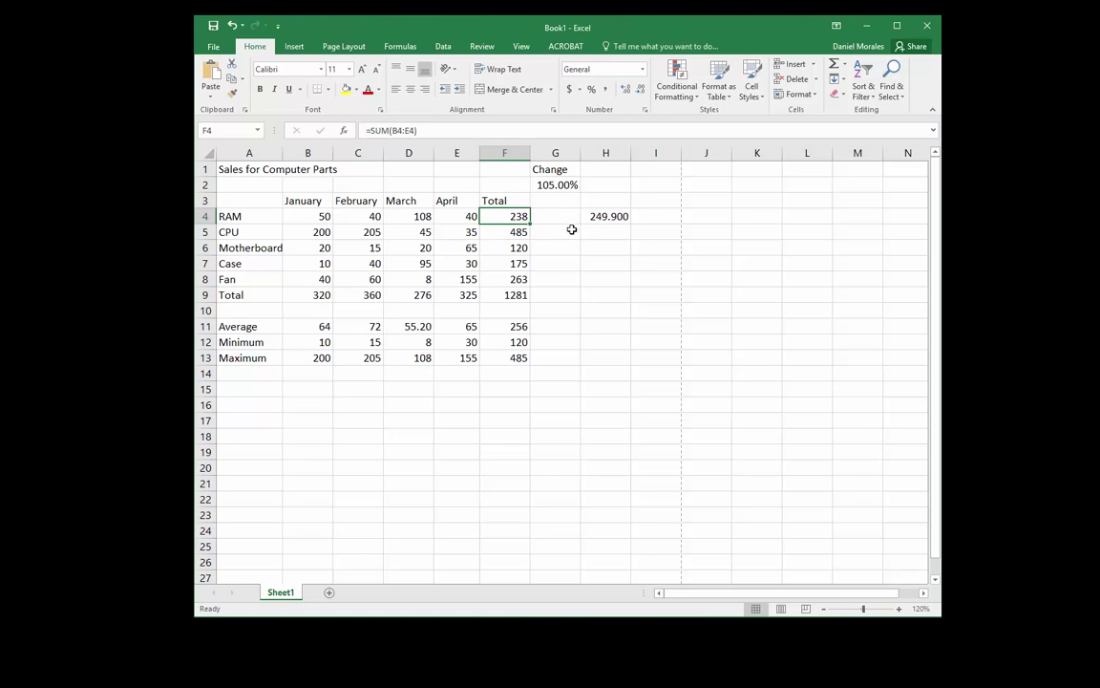
pyautogui.click(599, 217)
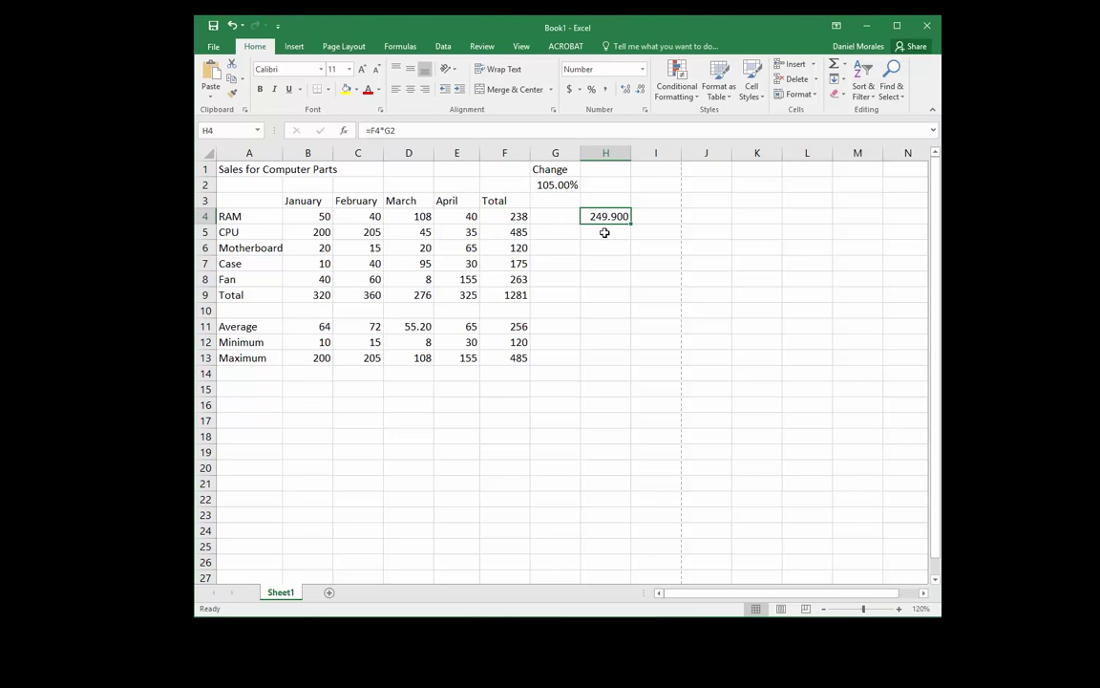
pyautogui.click(564, 201)
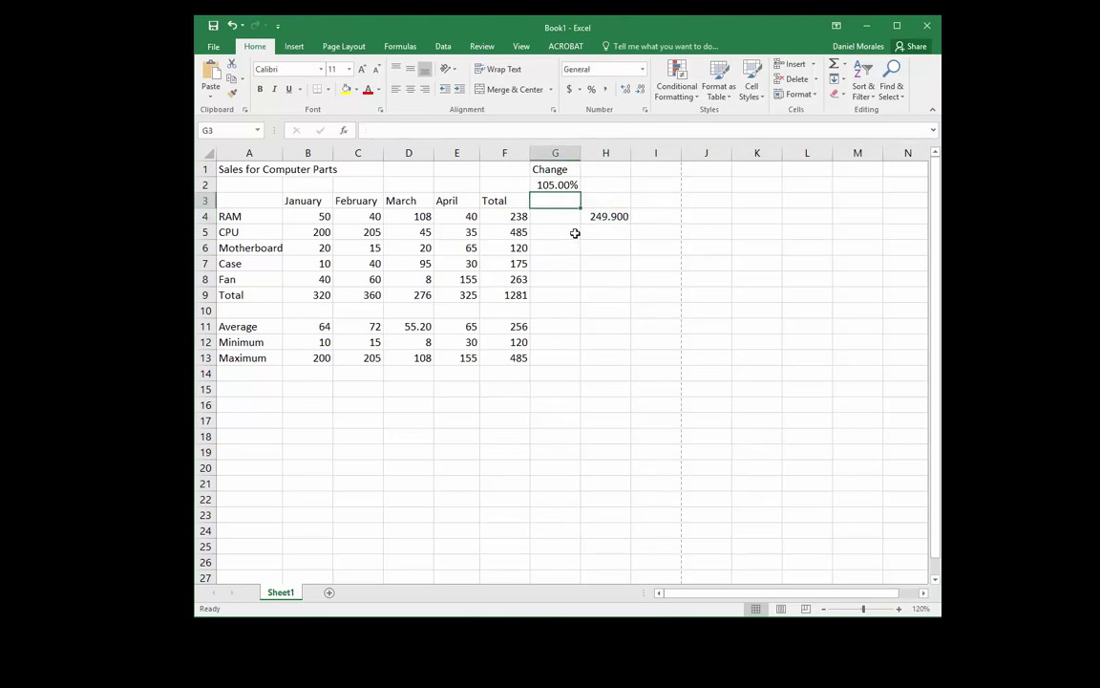
pyautogui.write('1')
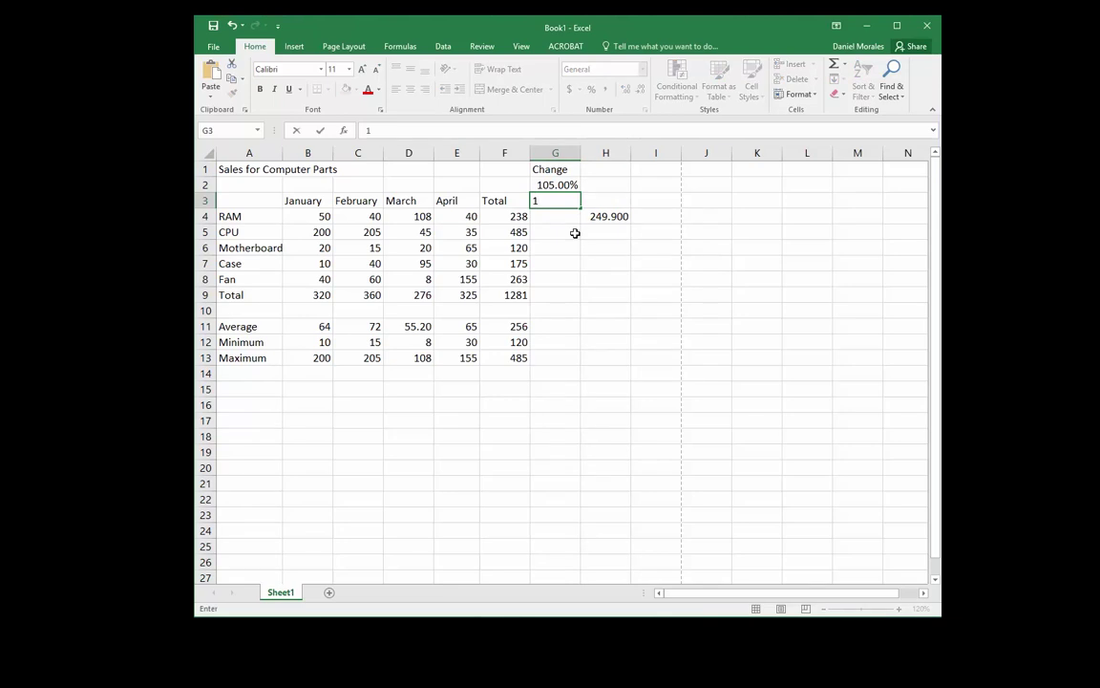
pyautogui.write('.05')
pyautogui.press('Return')
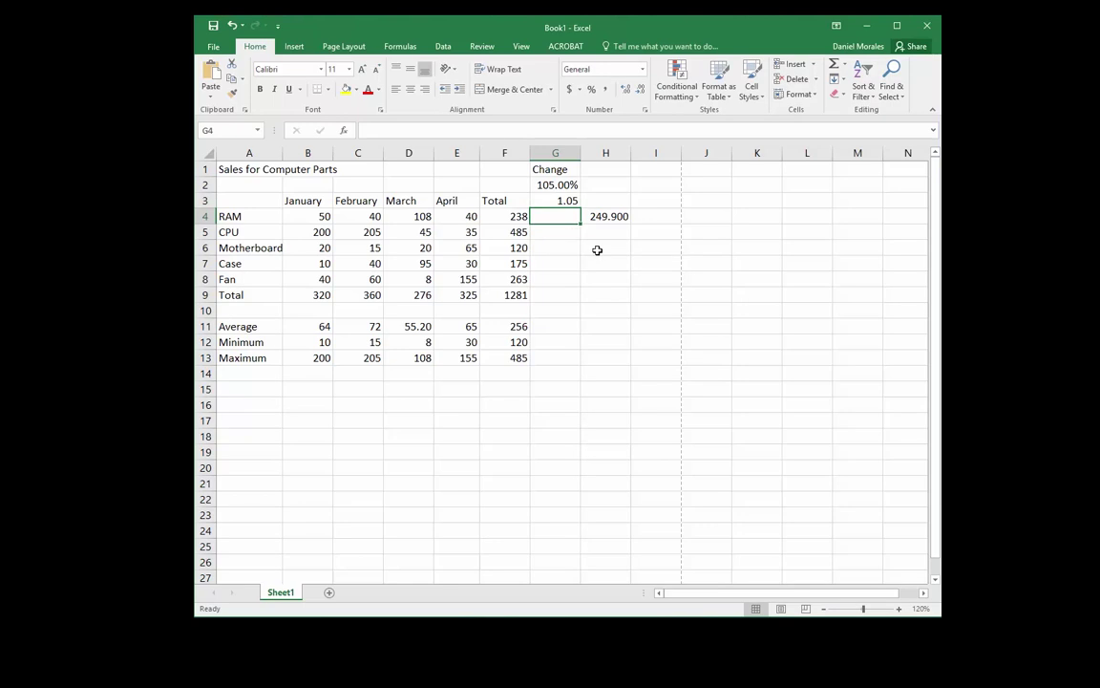
pyautogui.press('Up')
pyautogui.press('Delete')
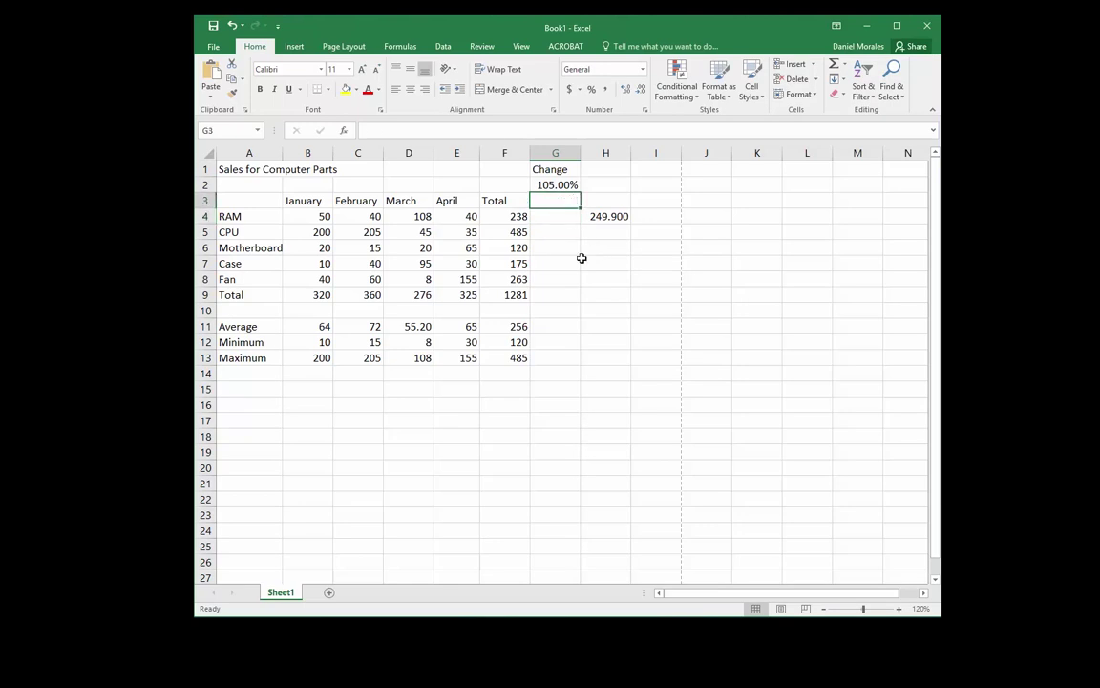
pyautogui.click(599, 246)
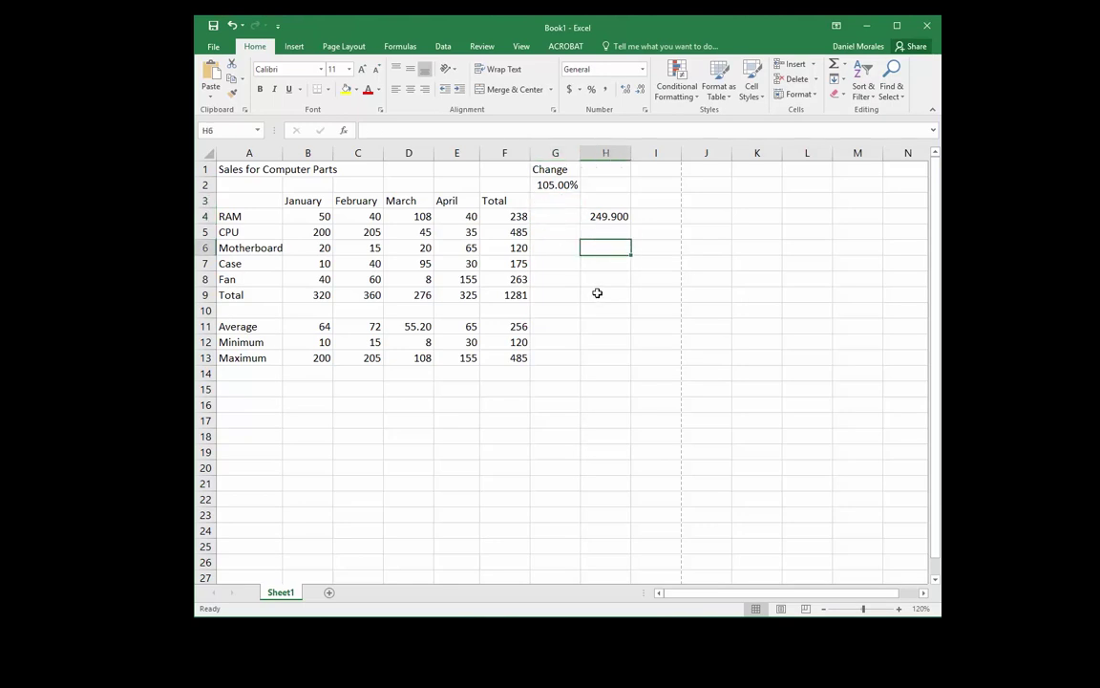
pyautogui.click(592, 218)
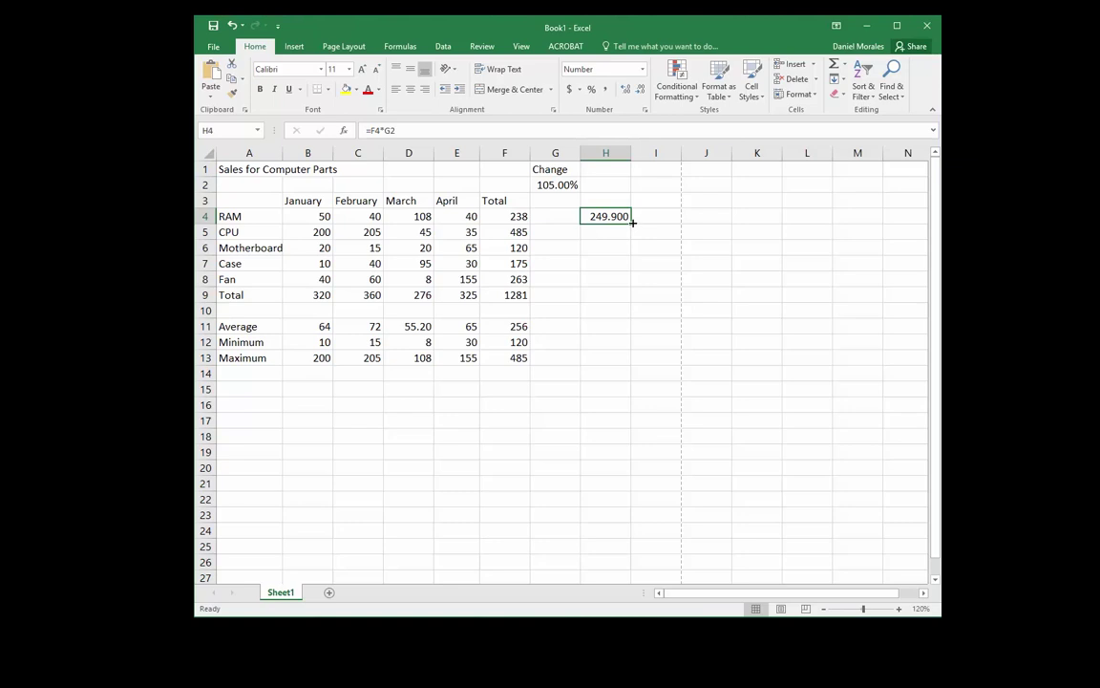
# Fill the H4 formula down to H9 and inspect the 0.000 copies against H4 and G2.
pyautogui.moveTo(631, 221); pyautogui.dragTo(616, 305)
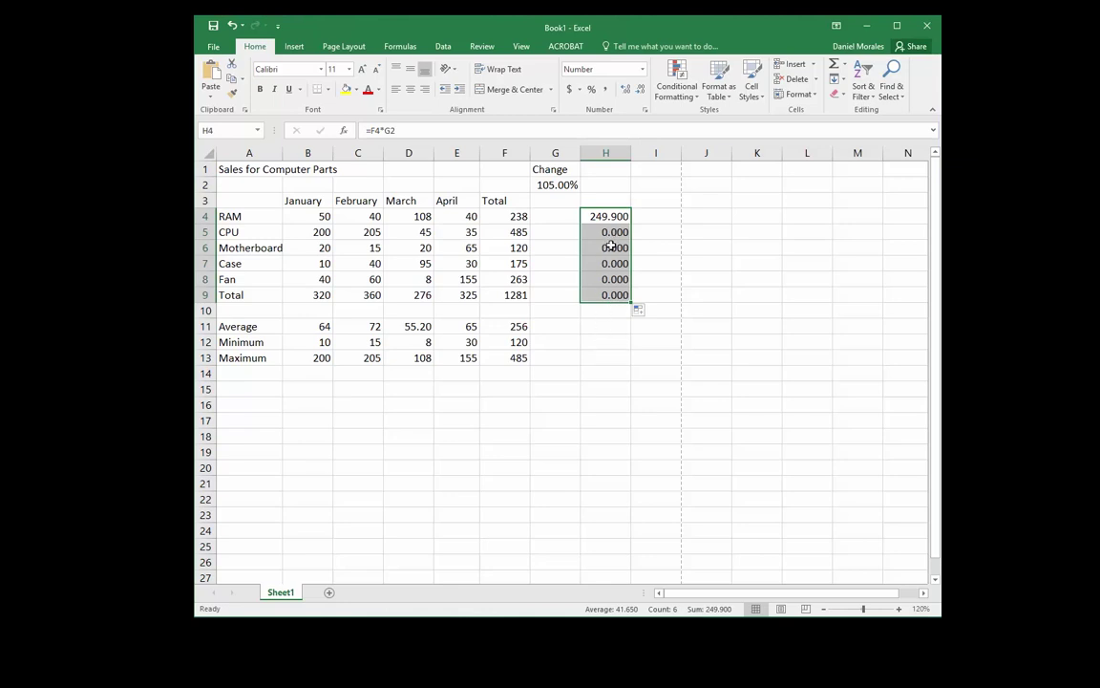
pyautogui.moveTo(611, 248); pyautogui.dragTo(611, 295)
pyautogui.click(611, 295)
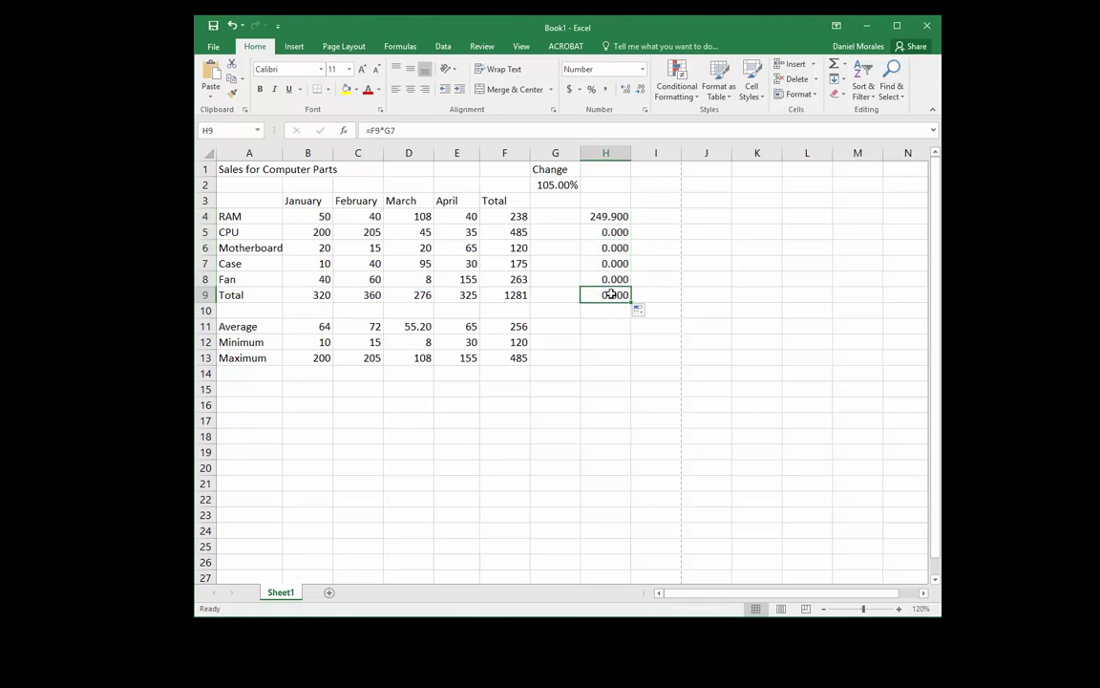
pyautogui.click(610, 217)
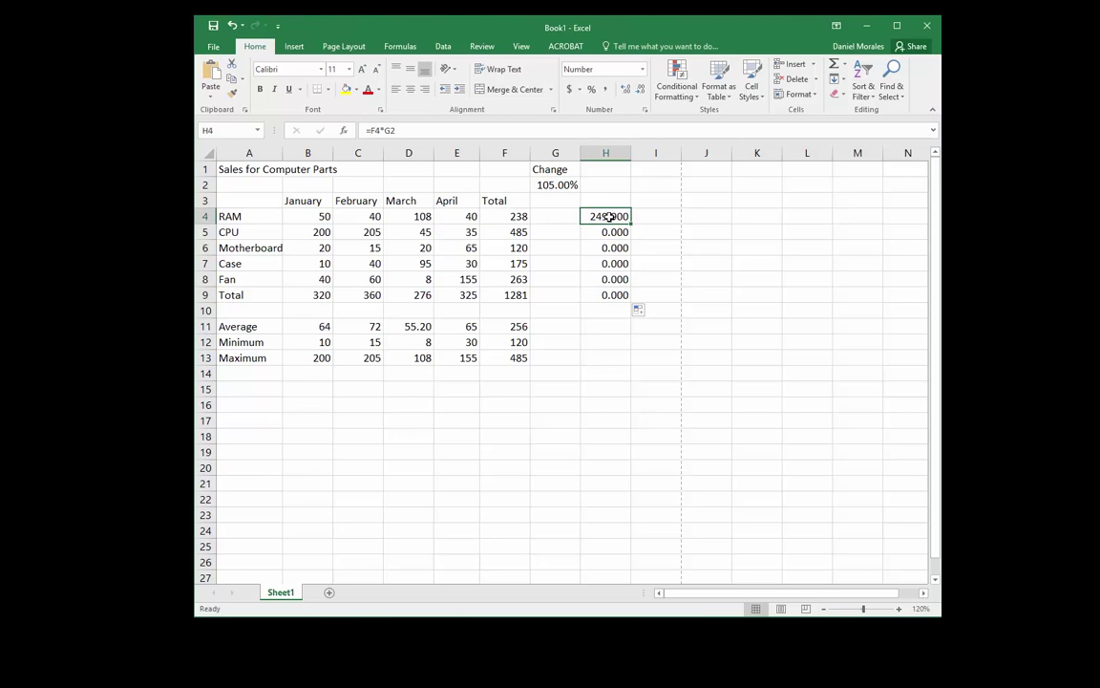
pyautogui.click(556, 186)
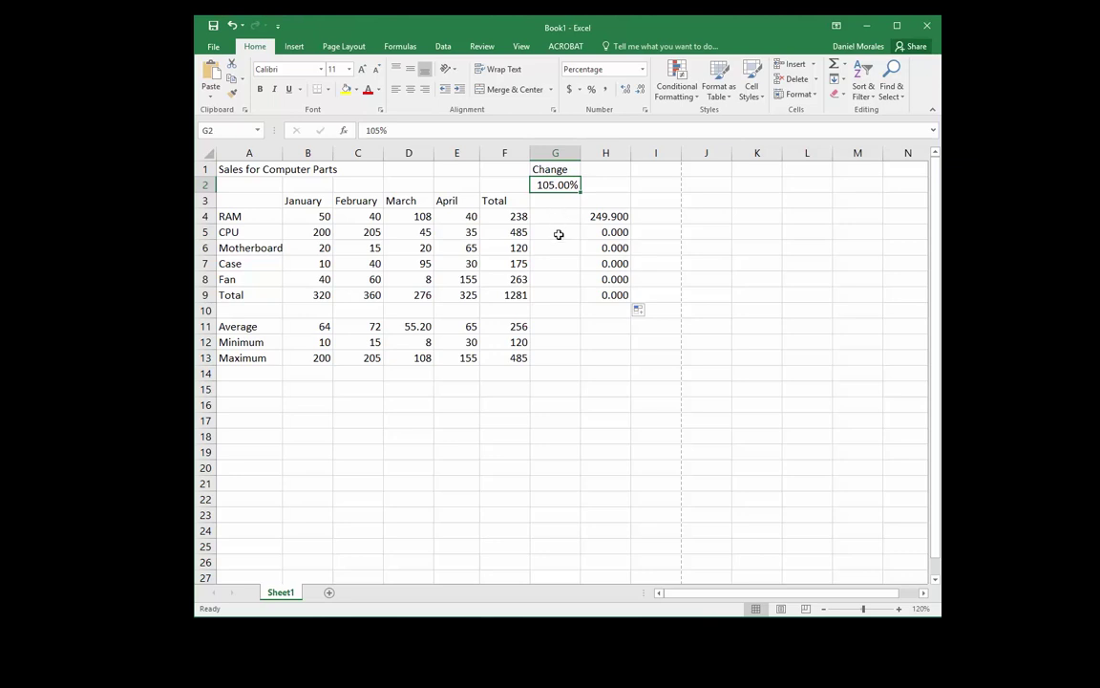
pyautogui.click(597, 234)
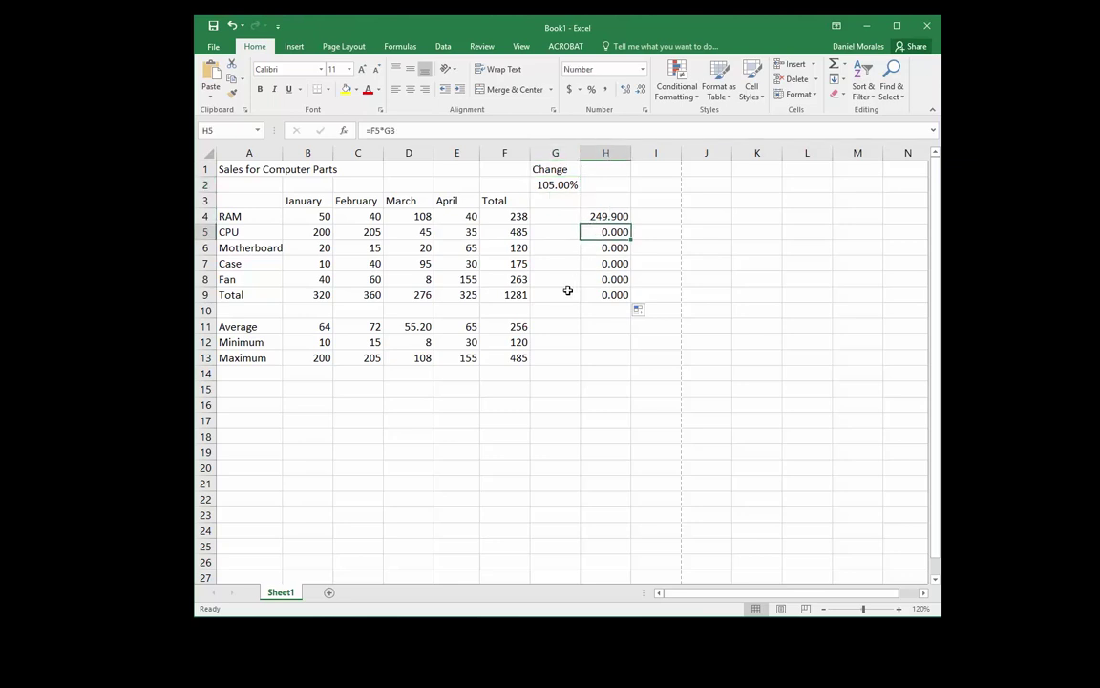
# Compare the B9 and C9 total ranges, then show H5's shifted =F5*G3 formula.
pyautogui.click(308, 296)
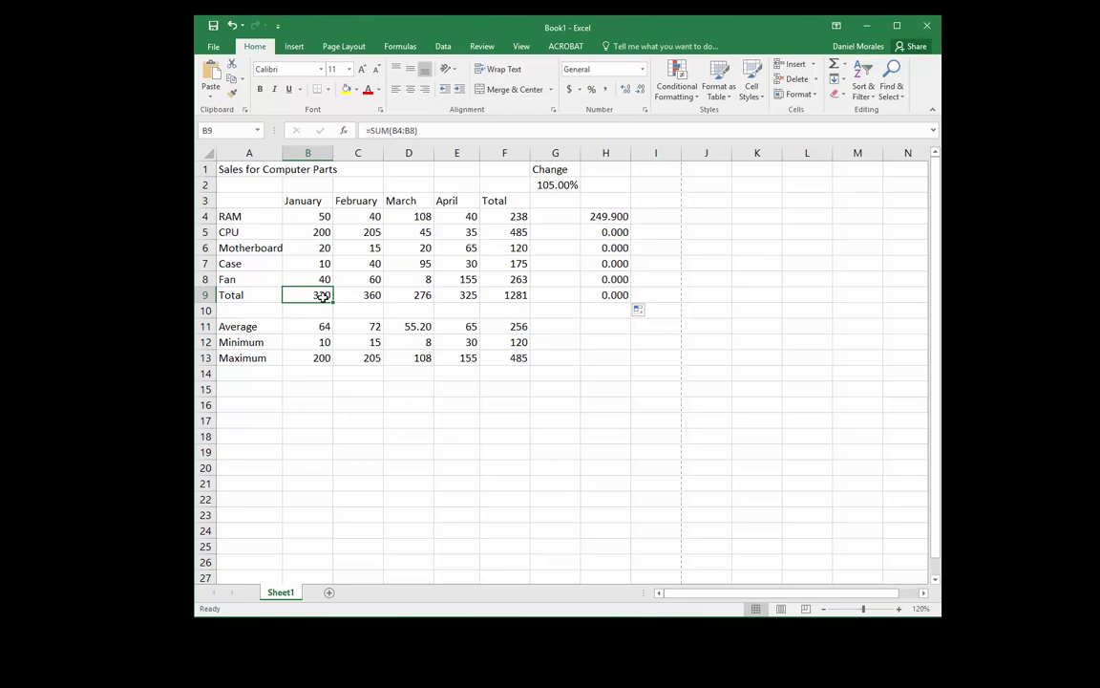
pyautogui.moveTo(324, 216); pyautogui.dragTo(324, 278)
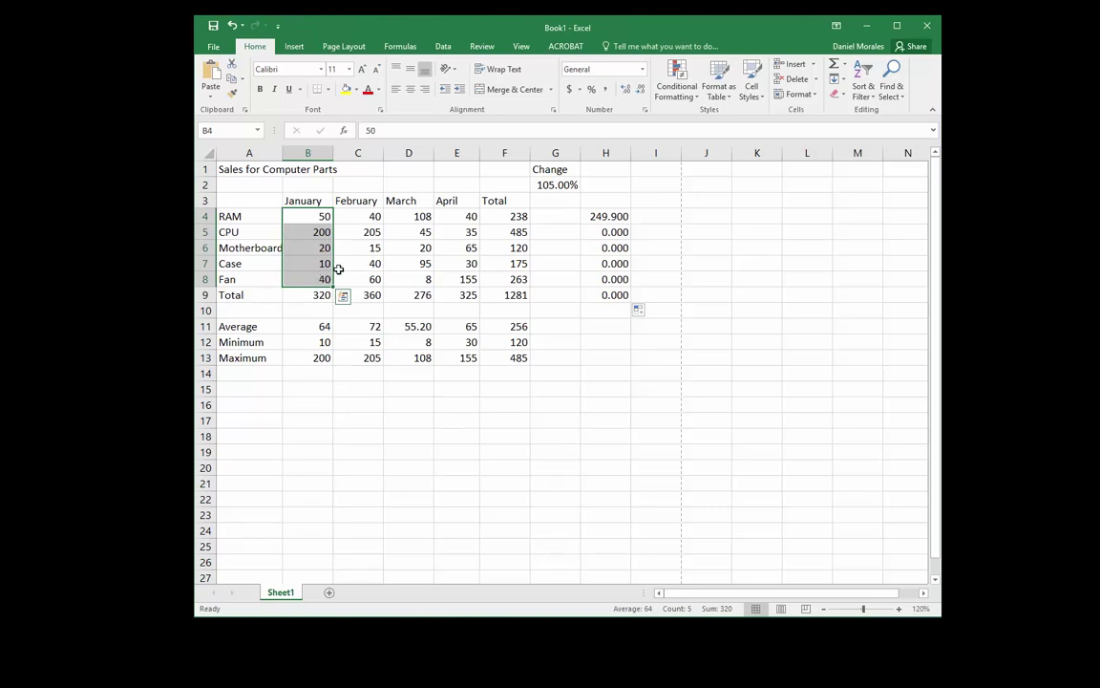
pyautogui.click(362, 295)
pyautogui.moveTo(368, 215); pyautogui.dragTo(373, 280)
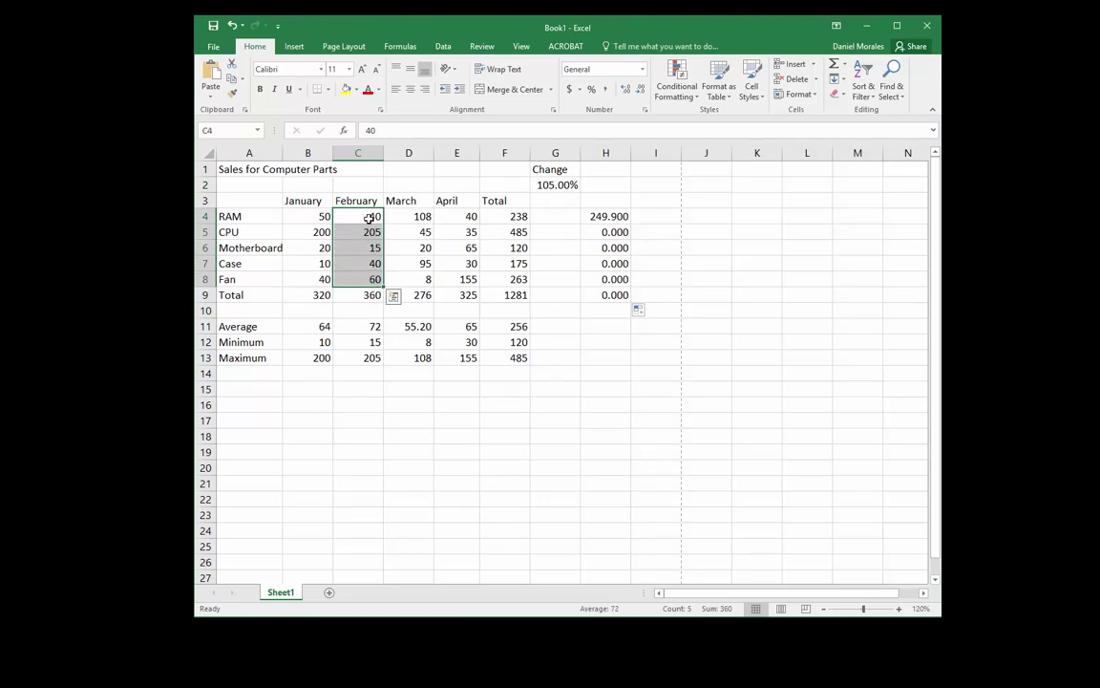
pyautogui.click(371, 294)
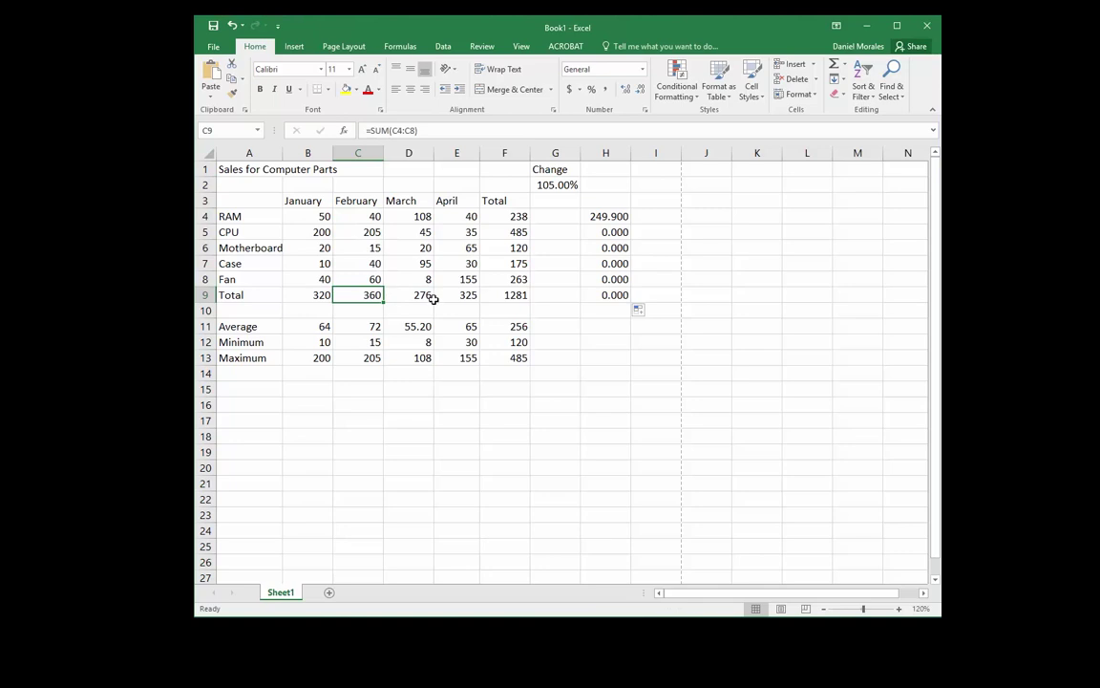
pyautogui.click(605, 217)
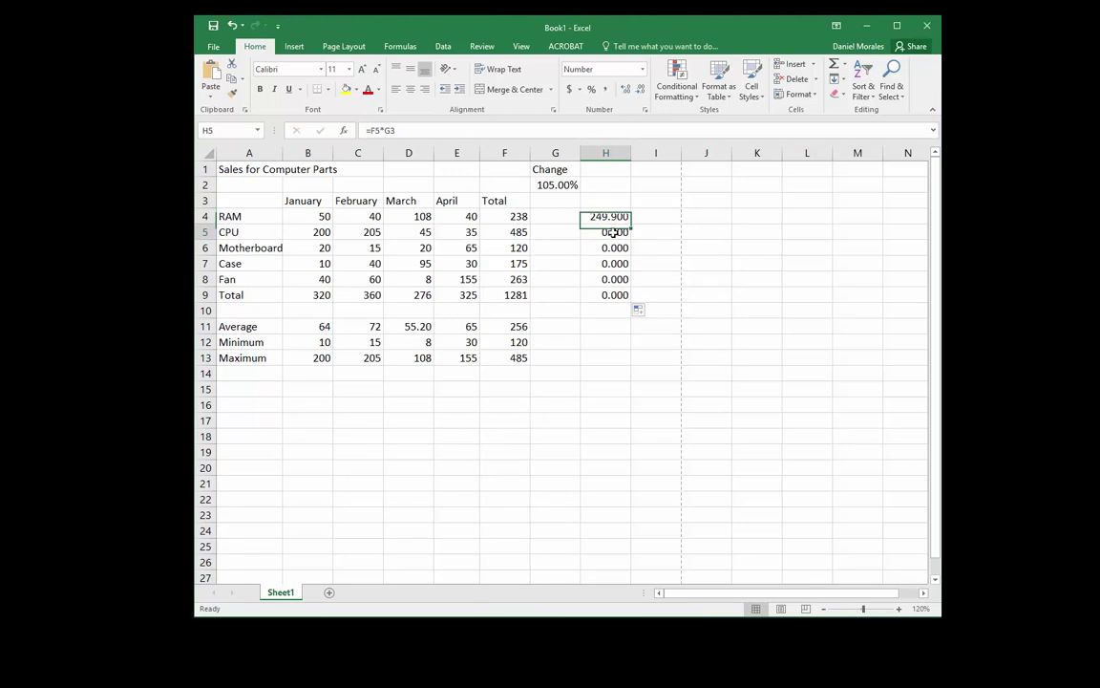
pyautogui.doubleClick(613, 232)
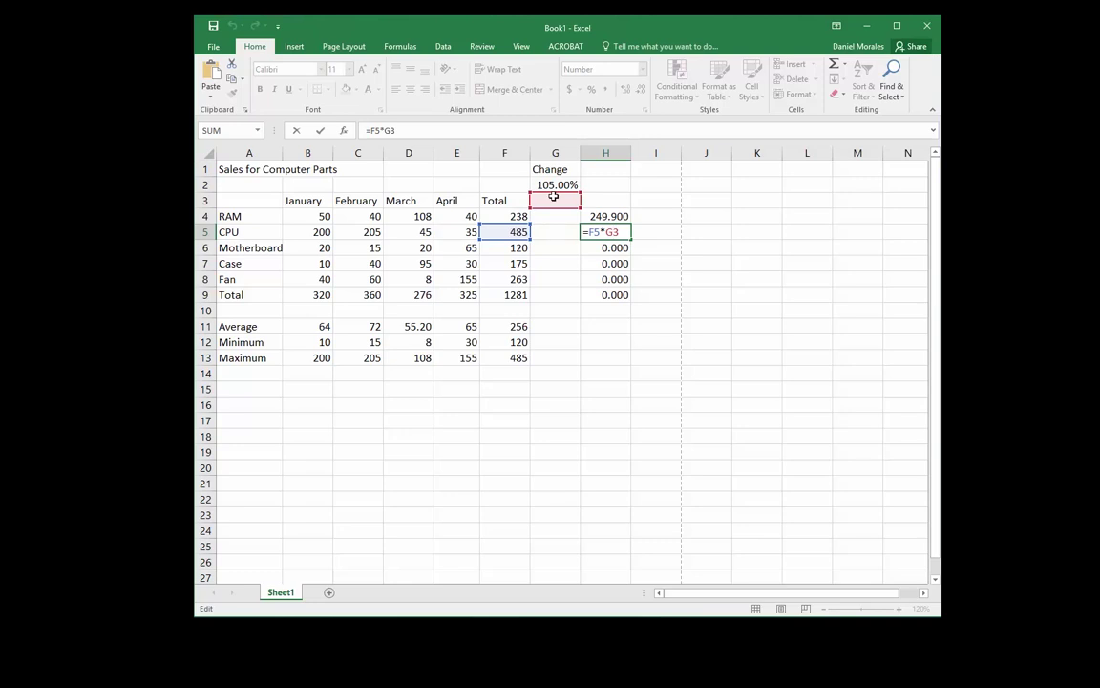
# Close H5 and H6's formulas unchanged and clear the 0.000 results from H5:H9.
pyautogui.click(320, 130)
pyautogui.doubleClick(607, 249)
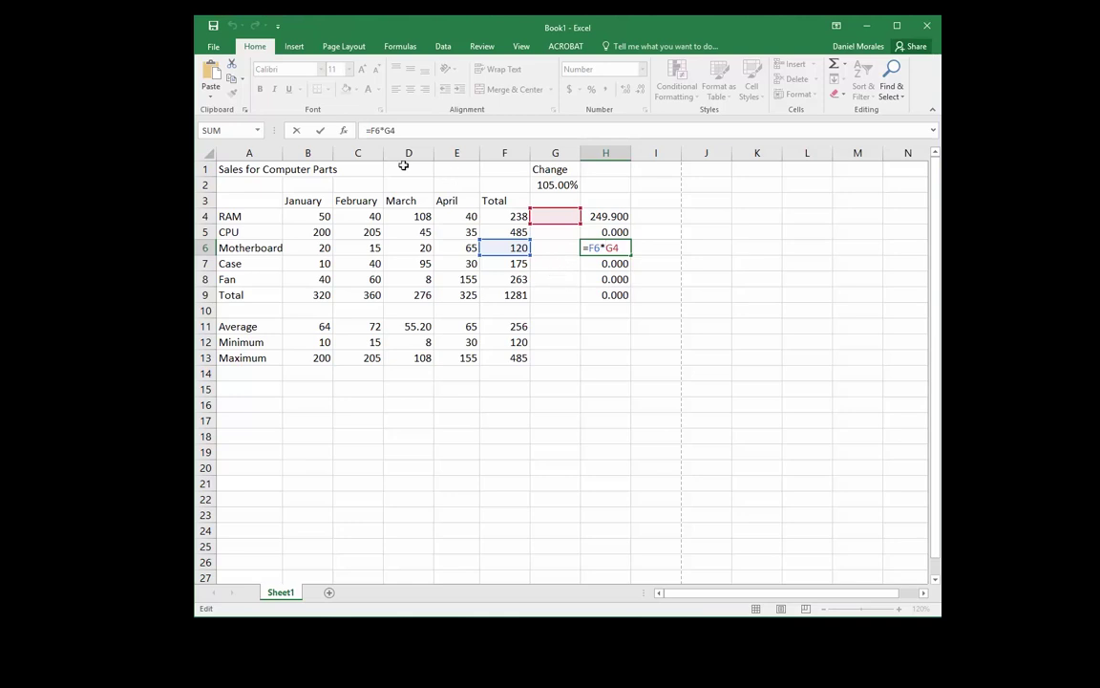
pyautogui.click(321, 135)
pyautogui.moveTo(614, 236); pyautogui.dragTo(612, 293)
pyautogui.press('Delete')
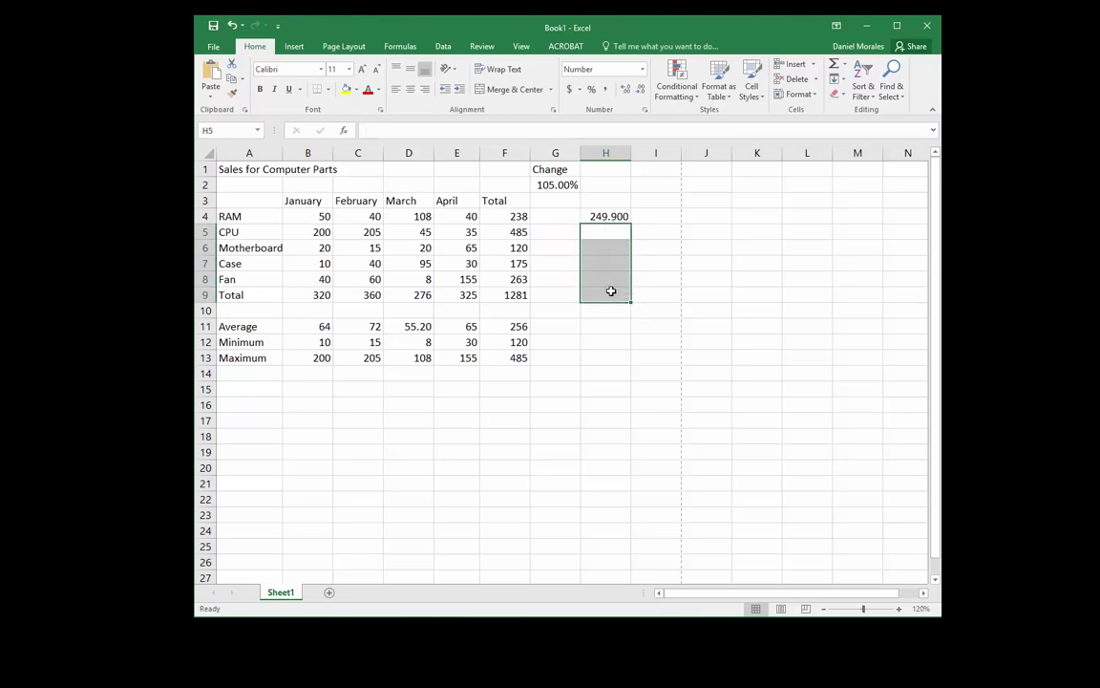
pyautogui.click(598, 216)
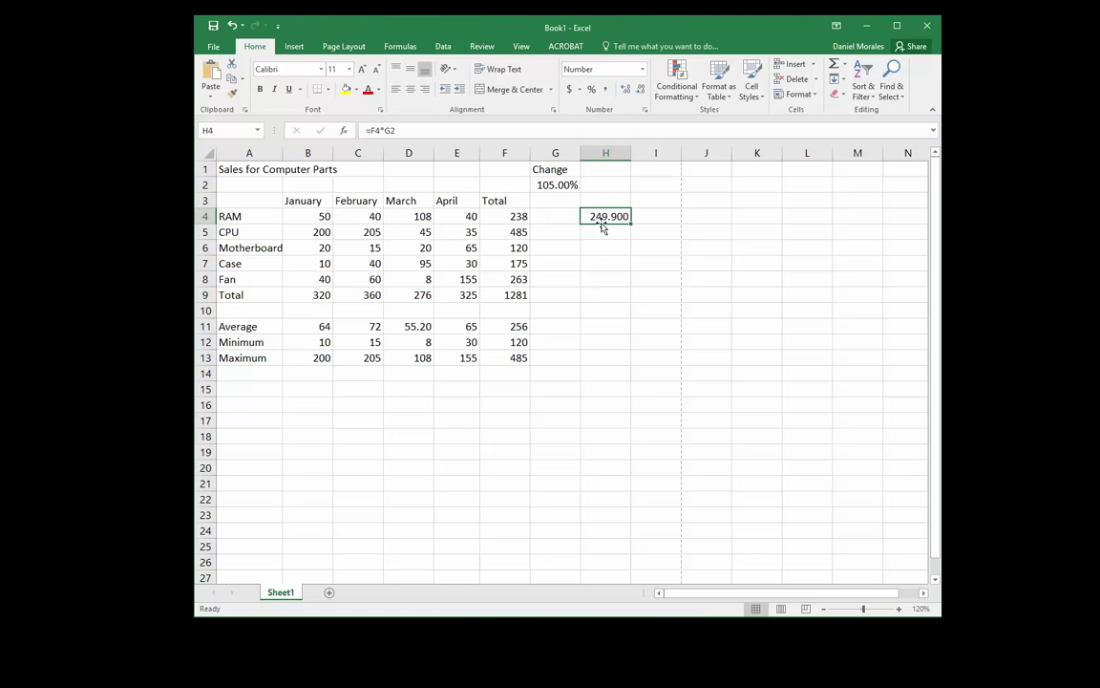
# Change H4's formula to =F4*$G$2, anchoring the Change rate reference.
pyautogui.click(558, 184)
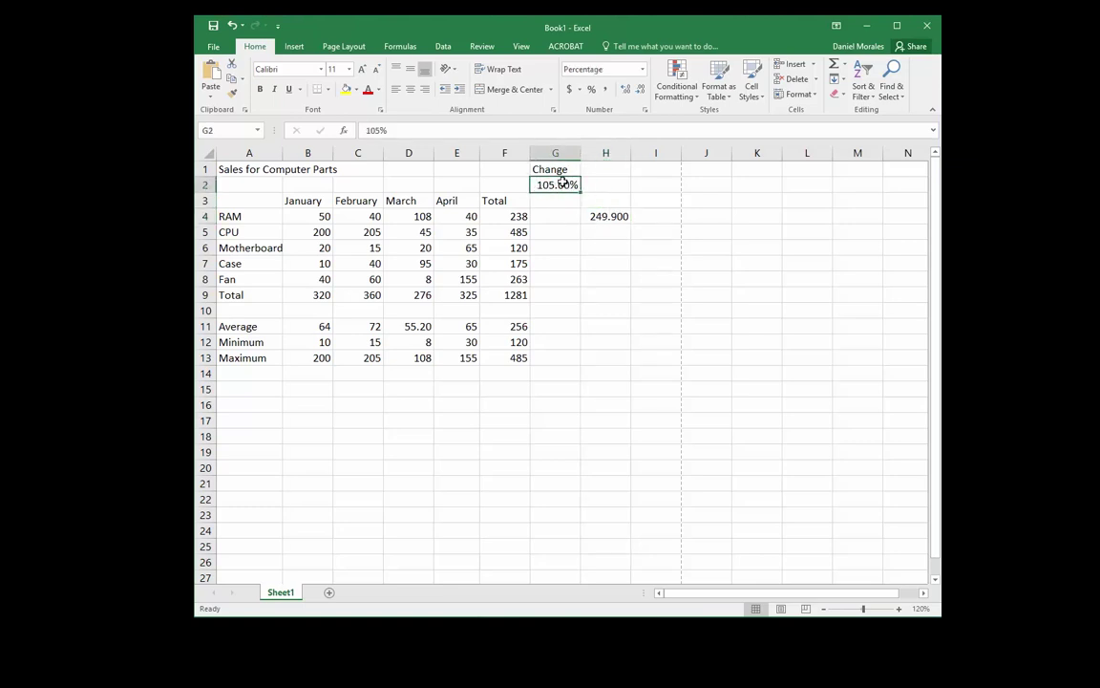
pyautogui.click(604, 217)
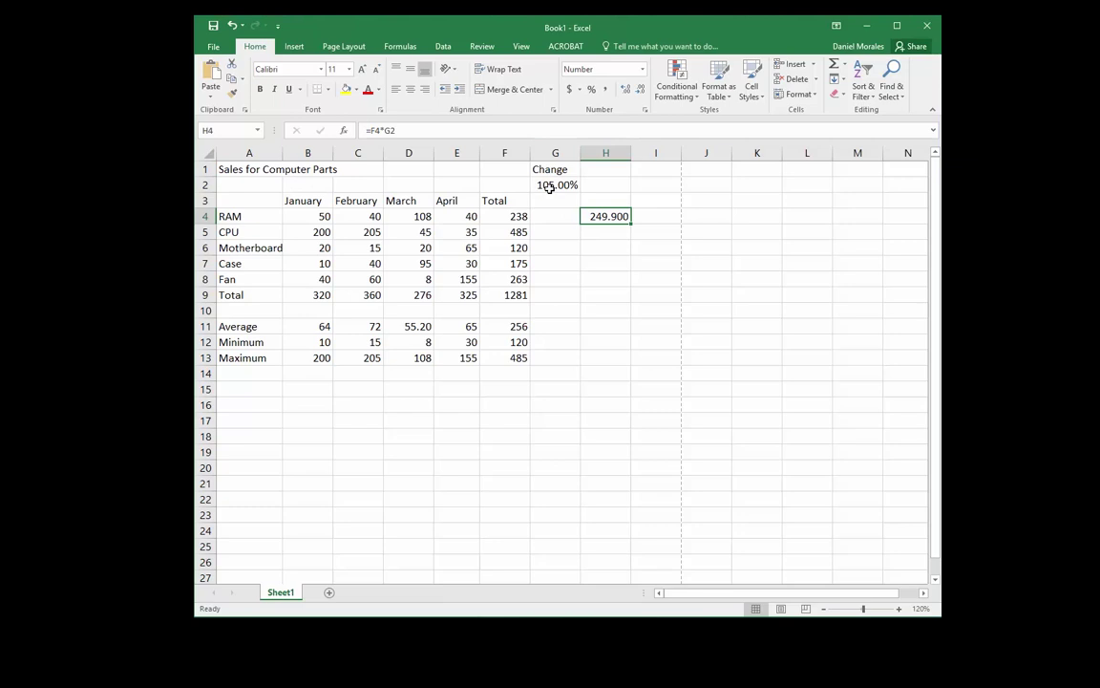
pyautogui.click(386, 130)
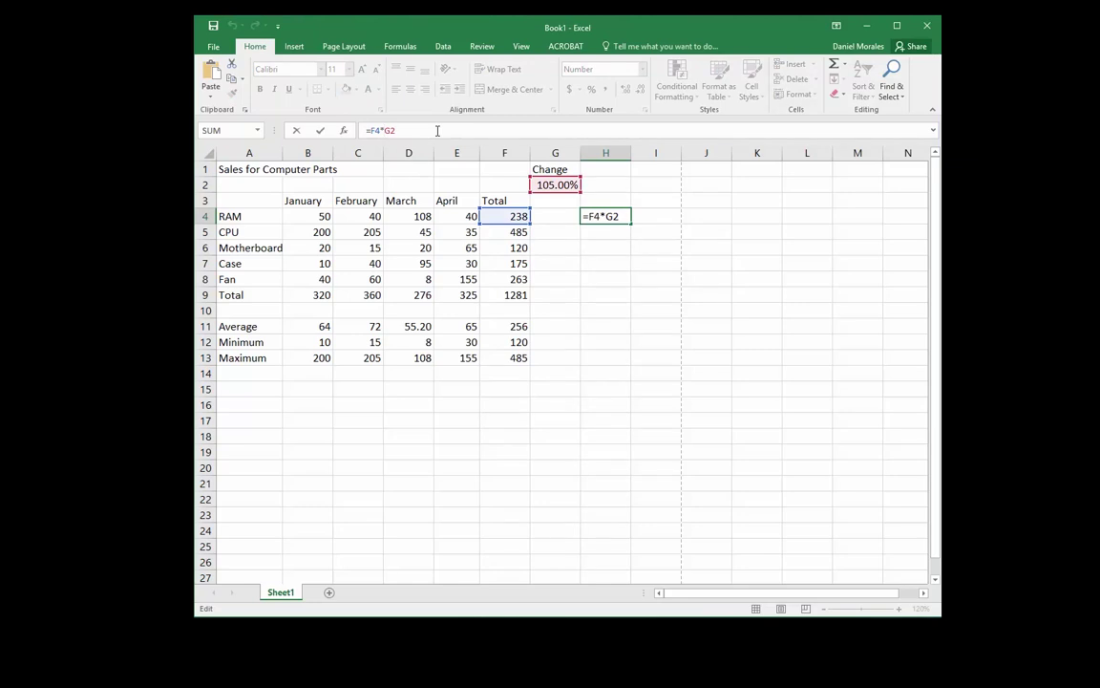
pyautogui.write('$G$')
pyautogui.click(321, 133)
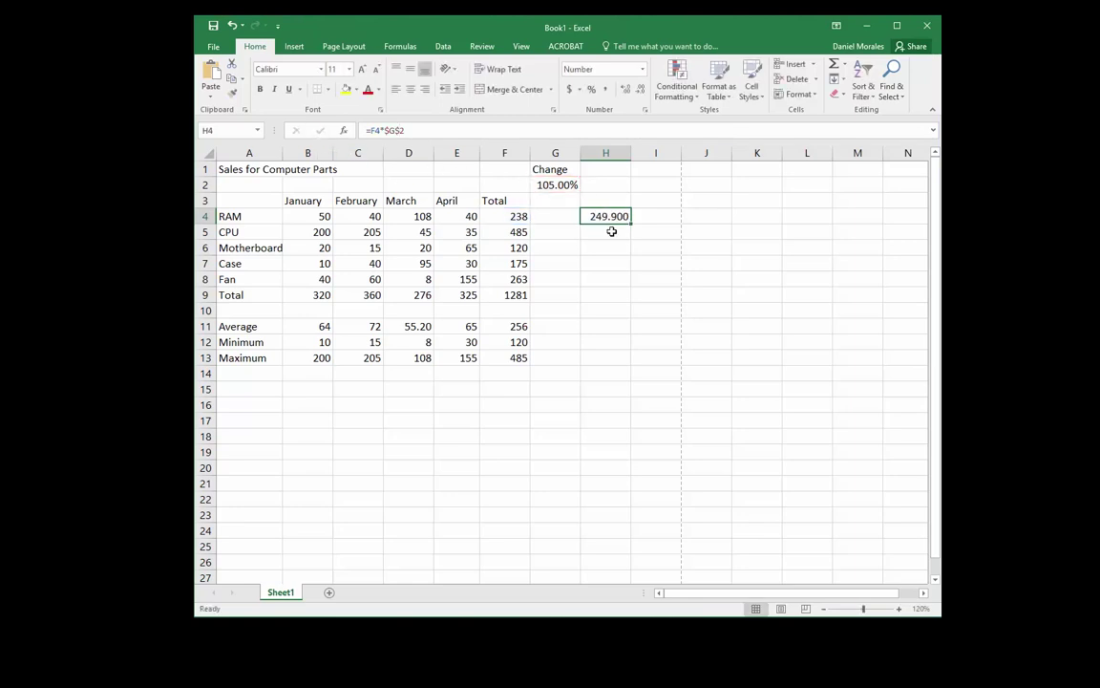